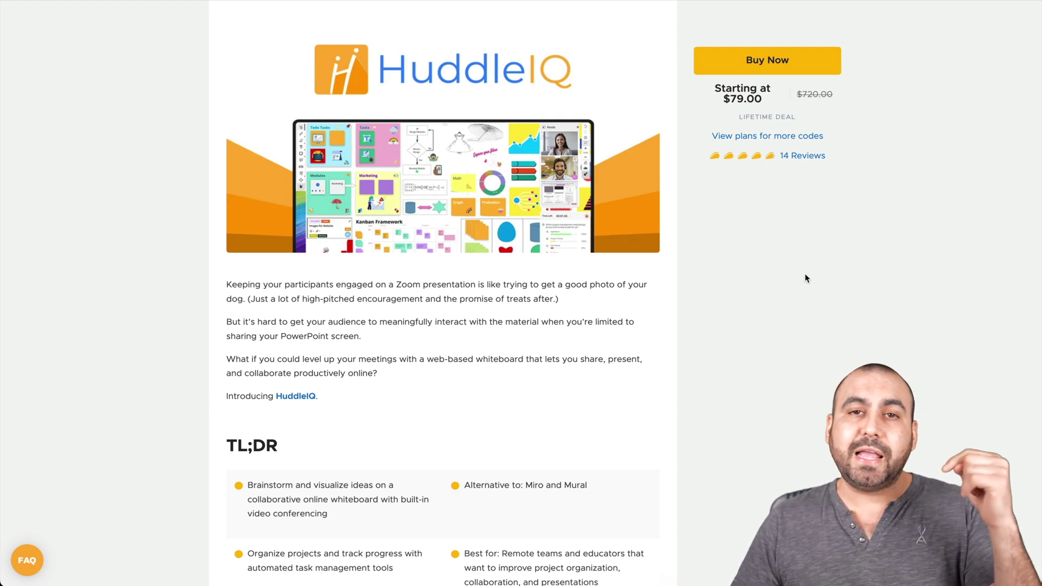
# Step: Scroll the HuddleIQ AppSumo deal page down past TL;DR and Plans and Features
pyautogui.scroll(-4, 805, 277)
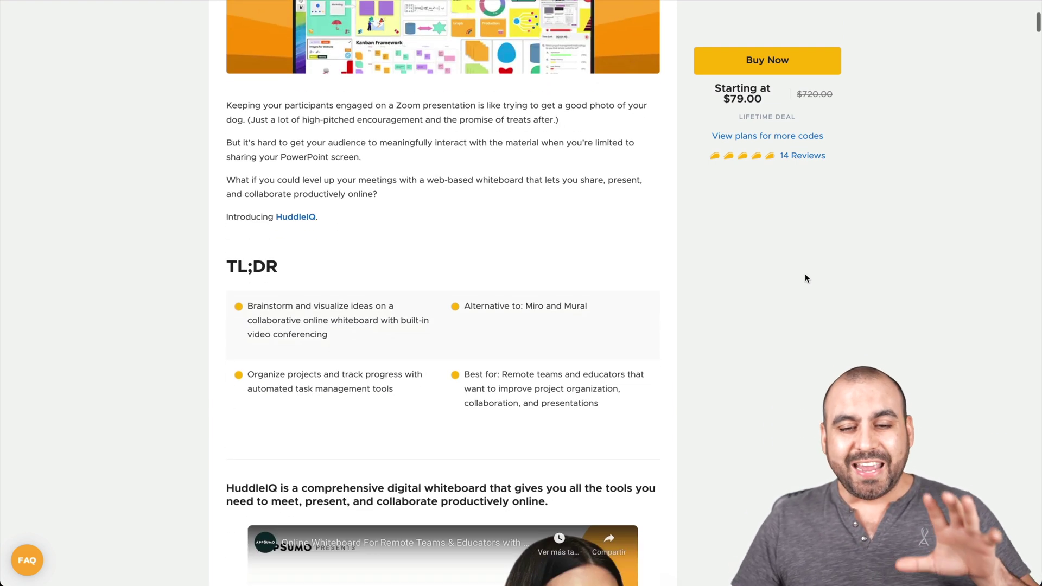
pyautogui.scroll(-2, 805, 277)
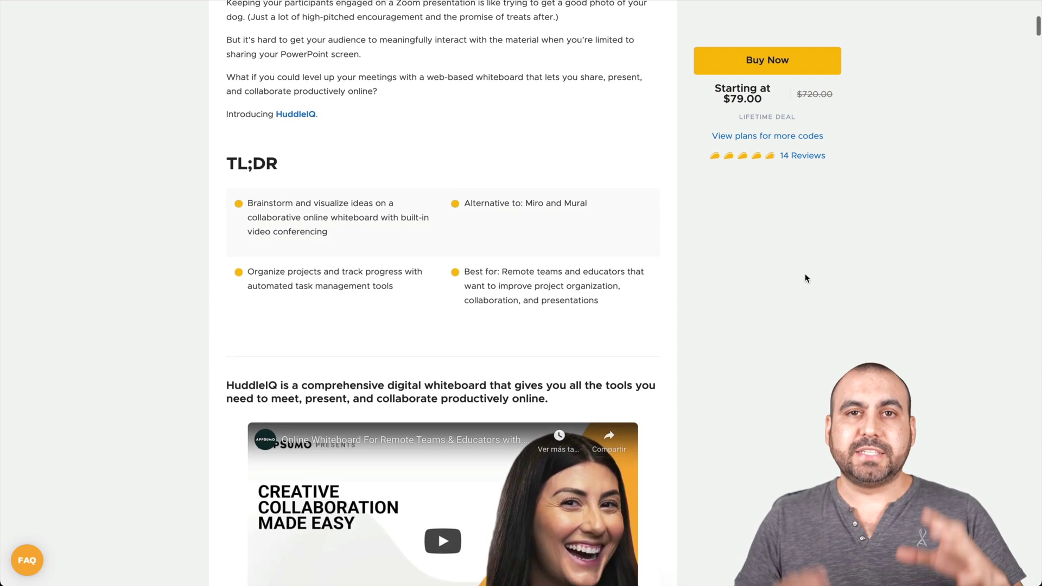
pyautogui.scroll(-1, 806, 278)
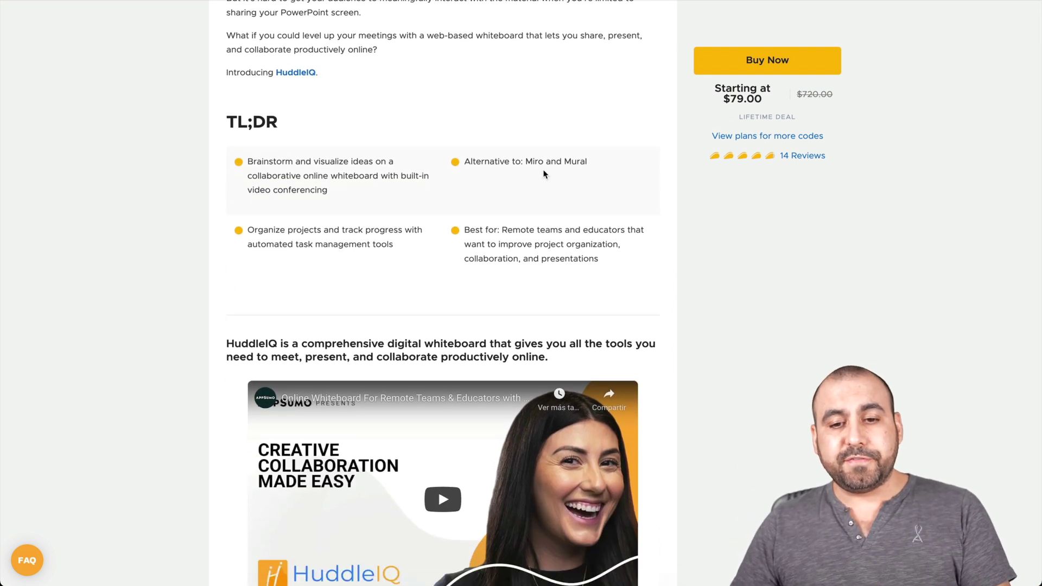
pyautogui.scroll(-1, 653, 193)
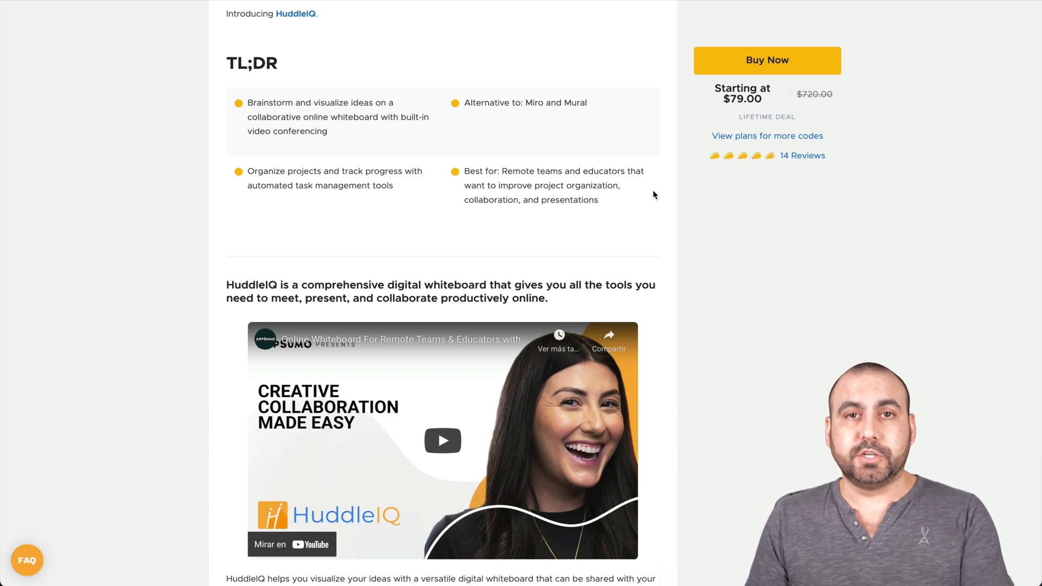
pyautogui.scroll(-10, 654, 194)
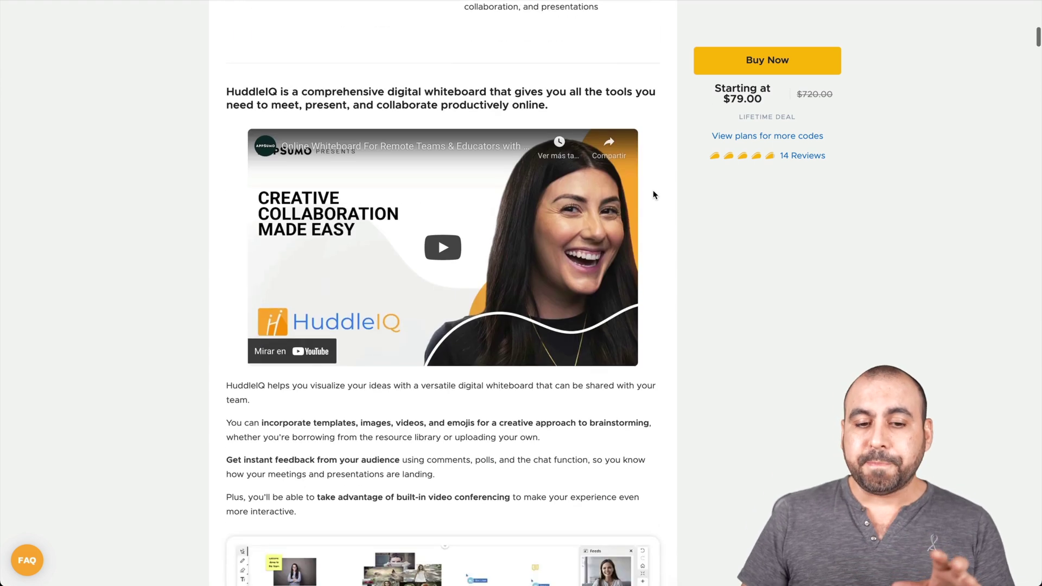
pyautogui.scroll(-20, 654, 195)
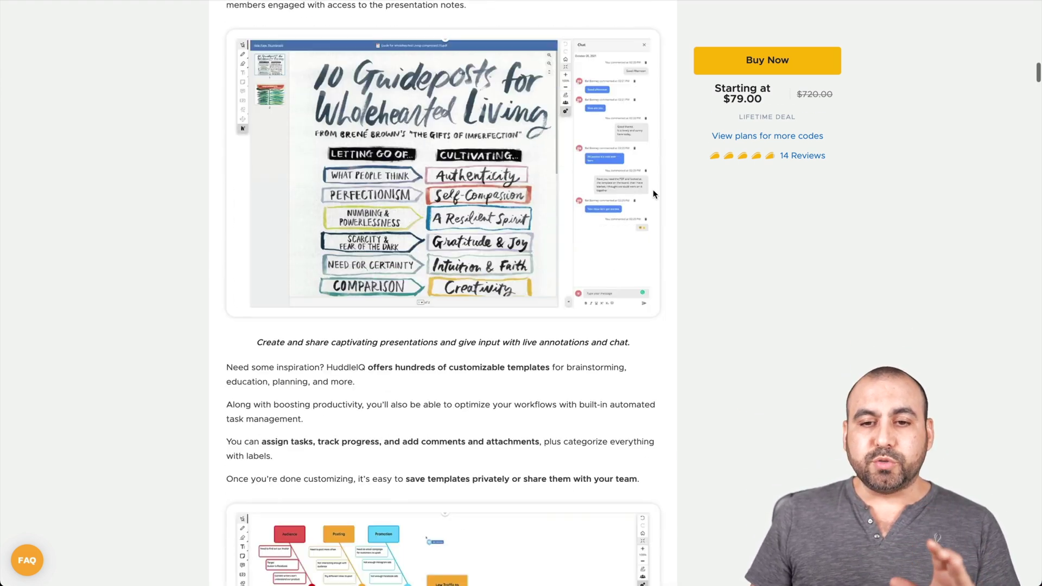
pyautogui.scroll(-9, 653, 193)
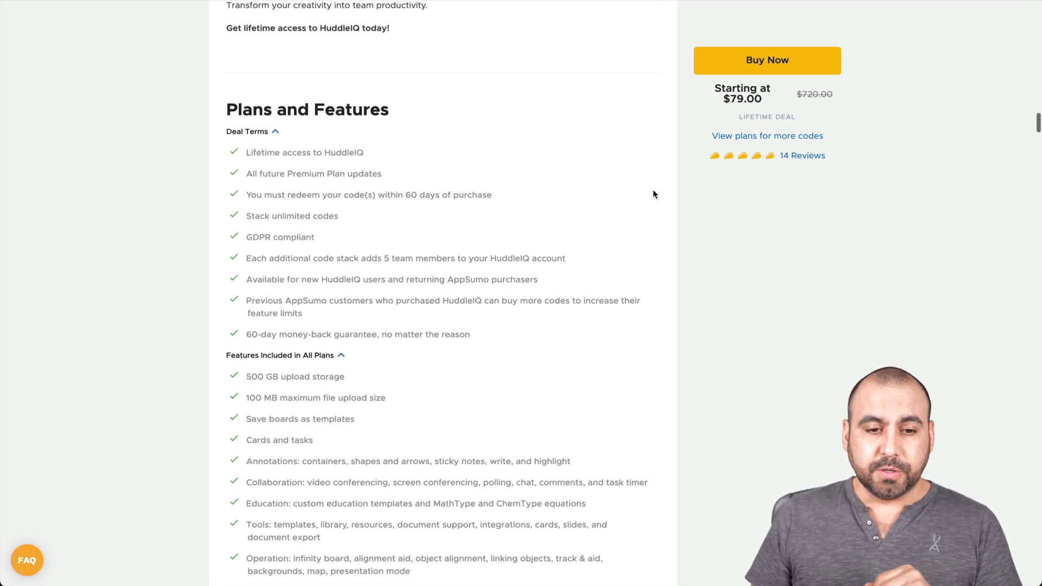
pyautogui.scroll(5, 652, 193)
pyautogui.scroll(-1, 641, 187)
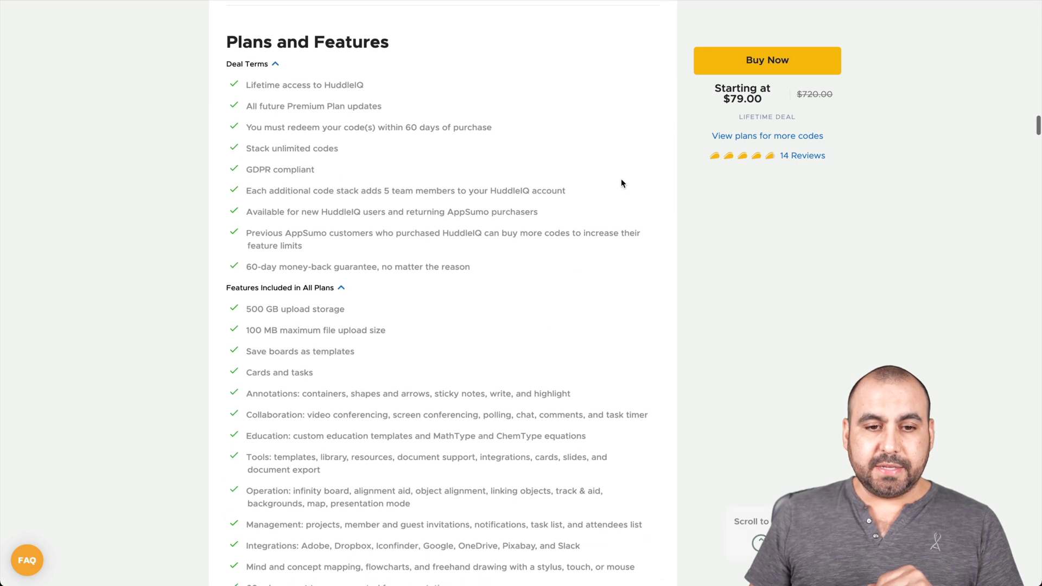
pyautogui.moveTo(286, 105); pyautogui.dragTo(367, 106)
pyautogui.click(437, 124)
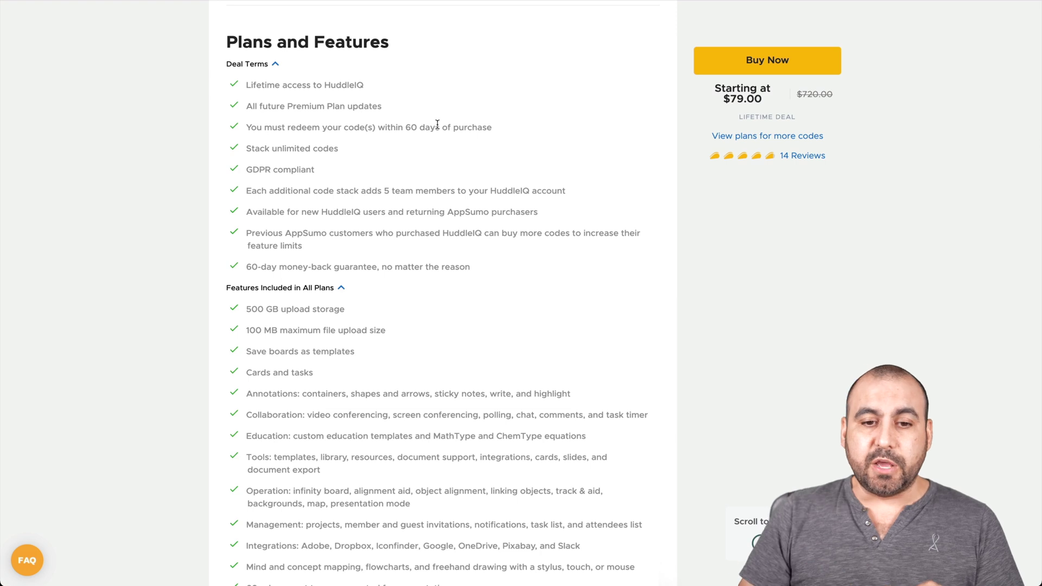
# Step: Reach the pricing cards: Single $79 for 5 members, Double $158, Multiple $237
pyautogui.scroll(-1, 438, 124)
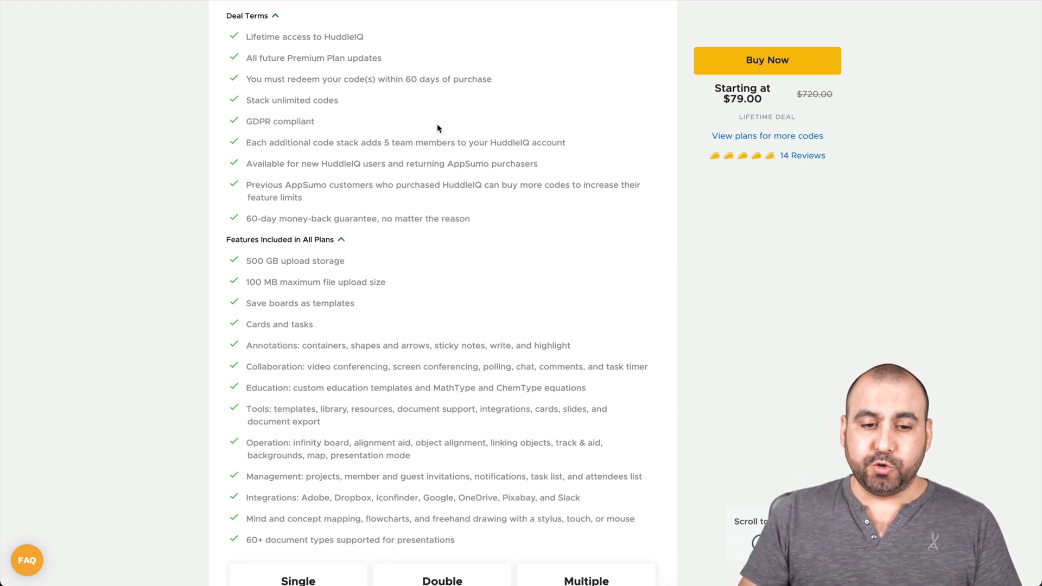
pyautogui.scroll(-2, 437, 128)
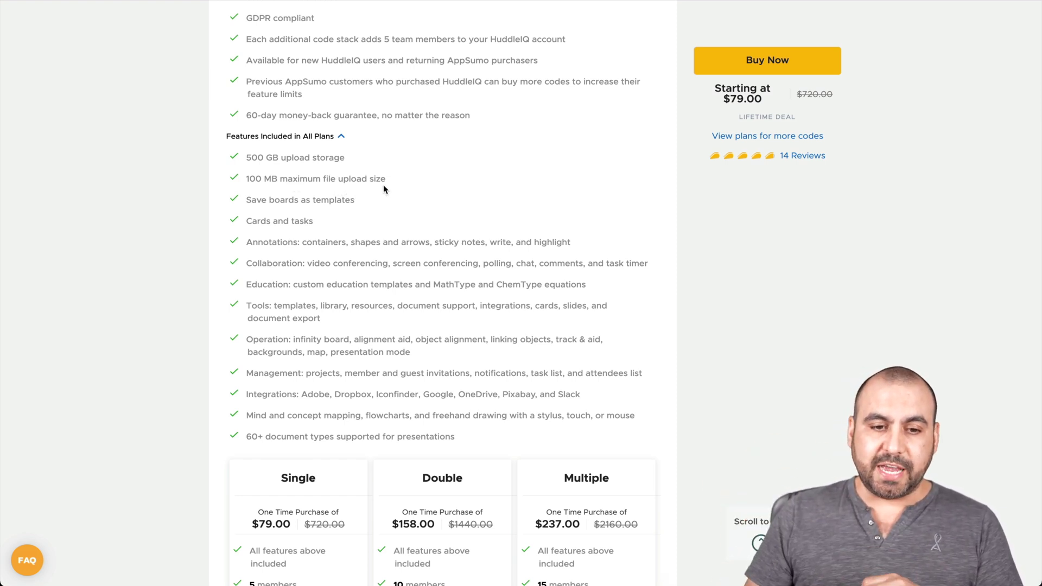
pyautogui.scroll(-4, 383, 186)
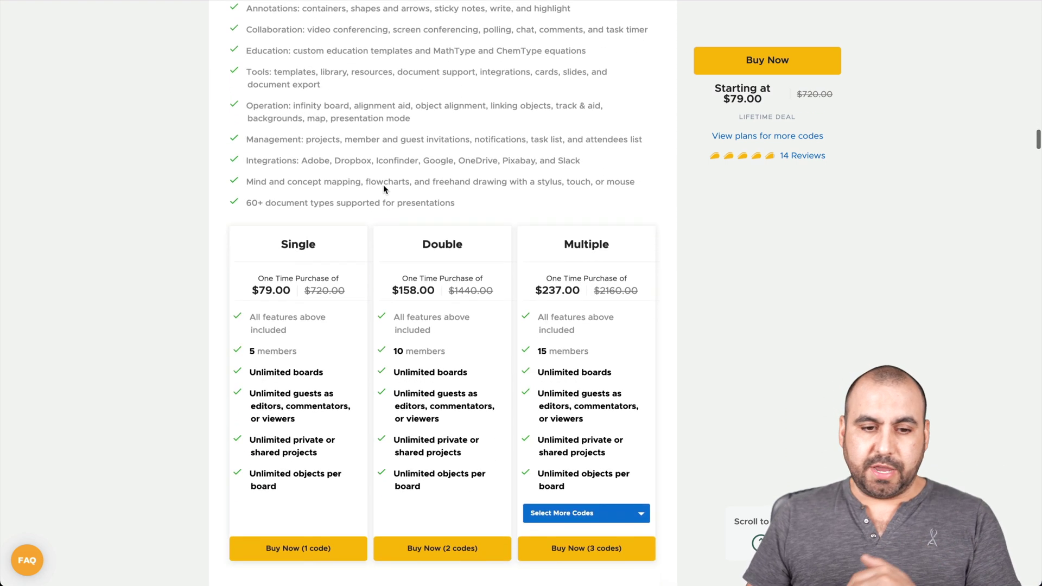
pyautogui.scroll(-2, 383, 189)
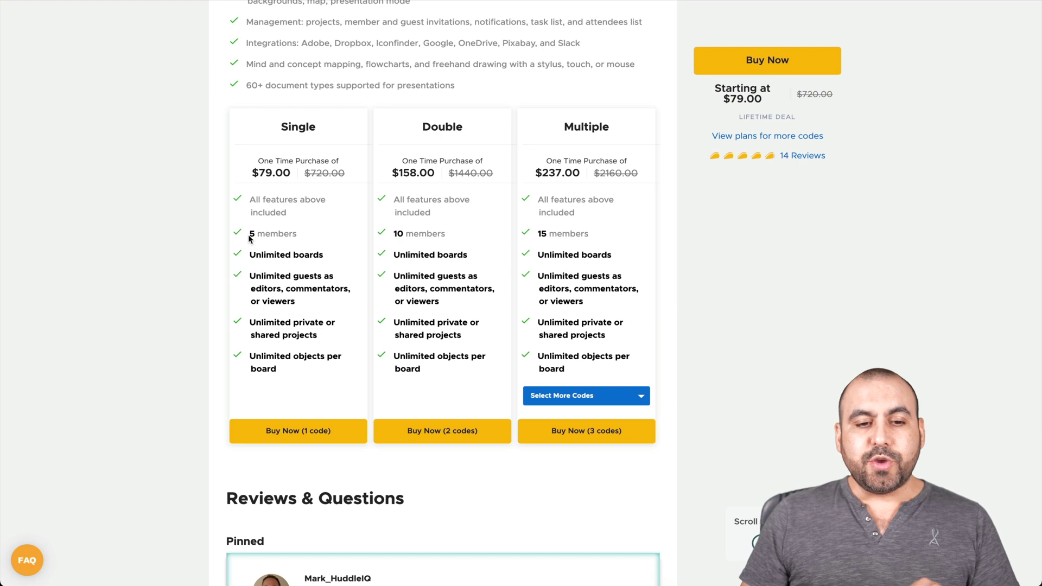
pyautogui.moveTo(249, 238); pyautogui.dragTo(289, 233)
pyautogui.click(304, 237)
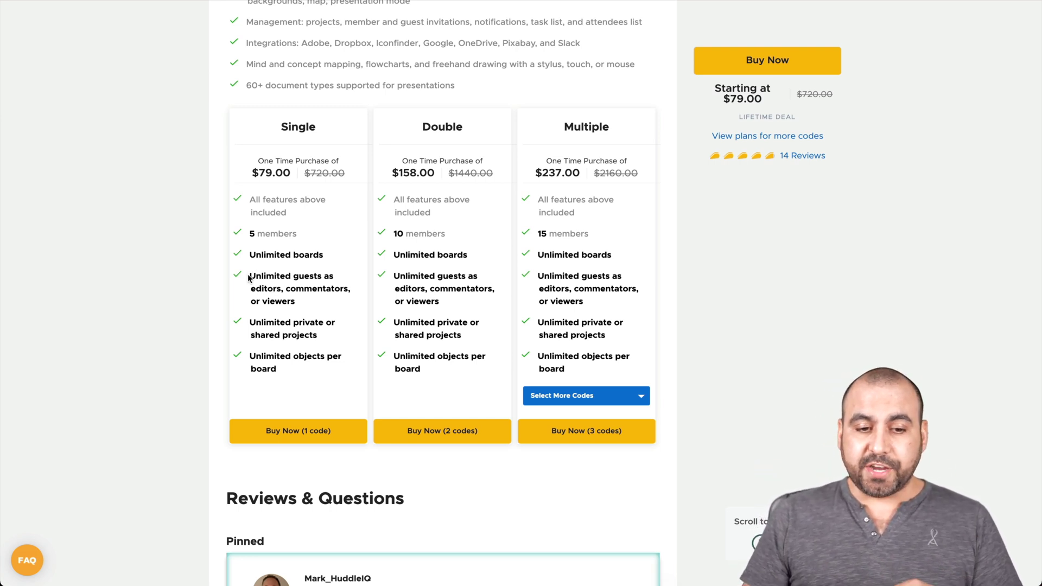
# Step: Choose 10 codes on the Multiple plan, giving 50 members for $790.00
pyautogui.moveTo(249, 275); pyautogui.dragTo(336, 307)
pyautogui.click(337, 306)
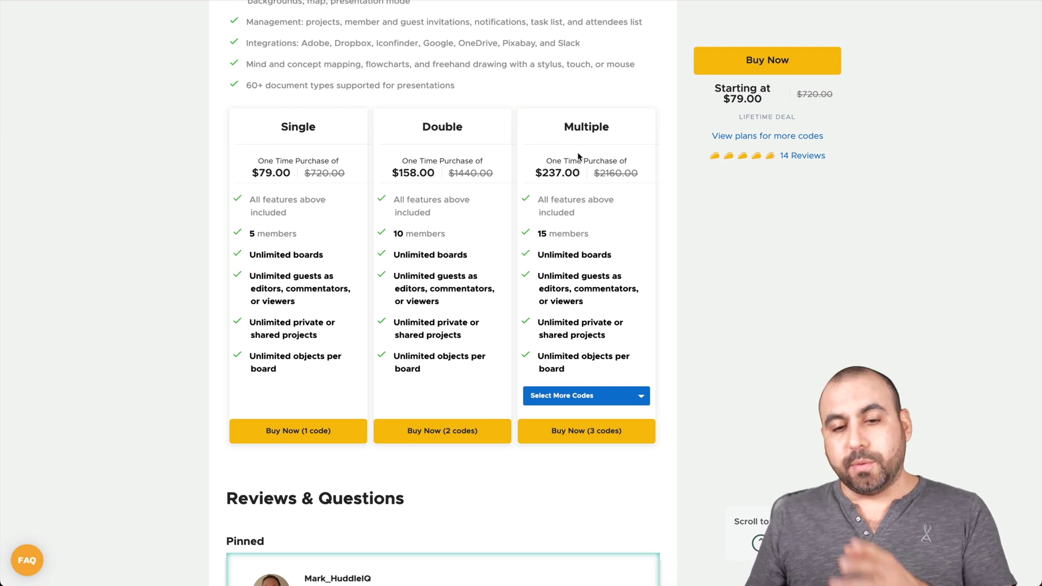
pyautogui.click(586, 396)
pyautogui.click(578, 537)
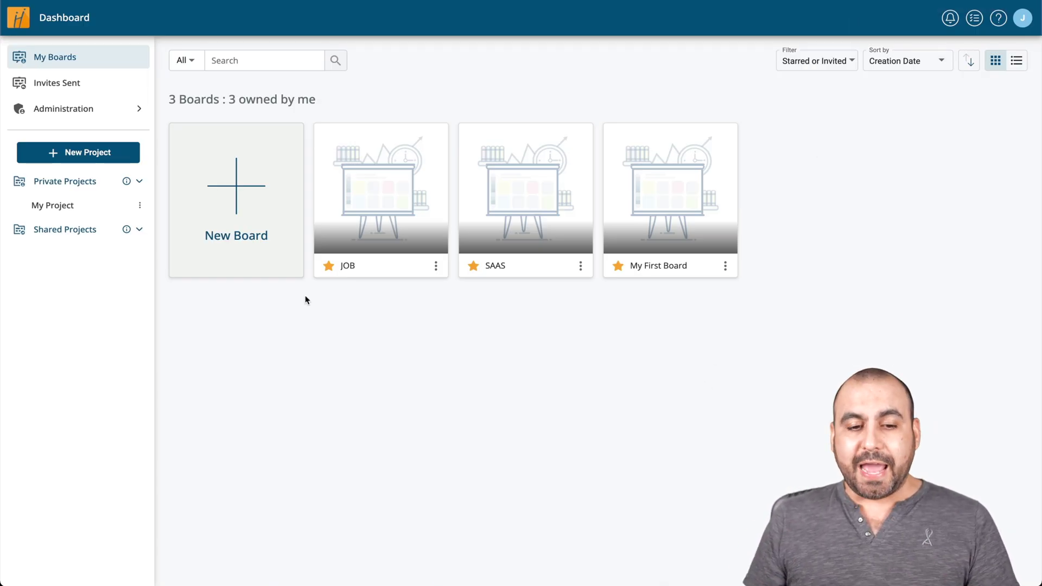
# Step: Create a board named 'Test for video' in the My Project project
pyautogui.click(242, 178)
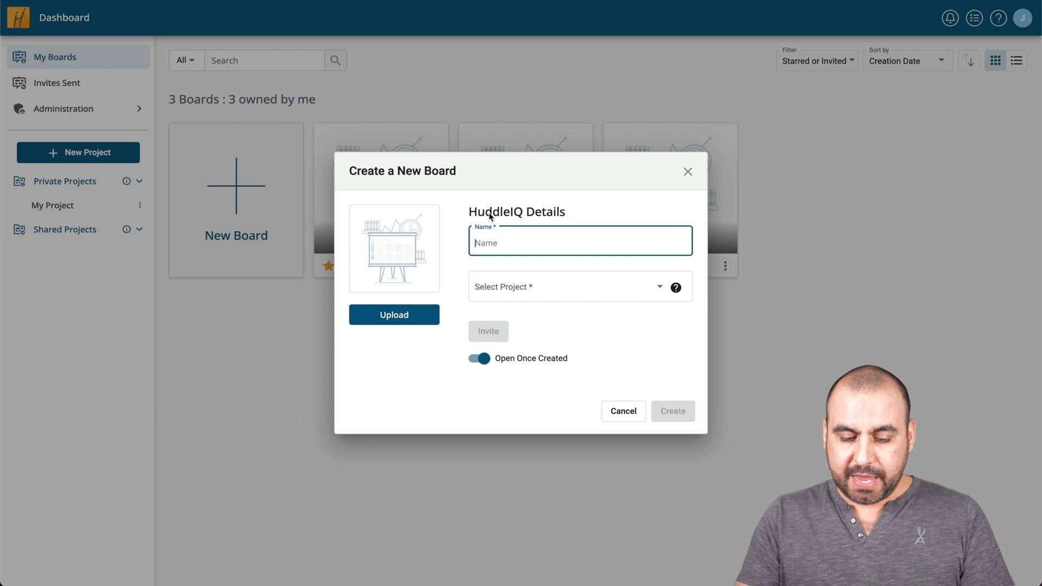
pyautogui.write('Test for video')
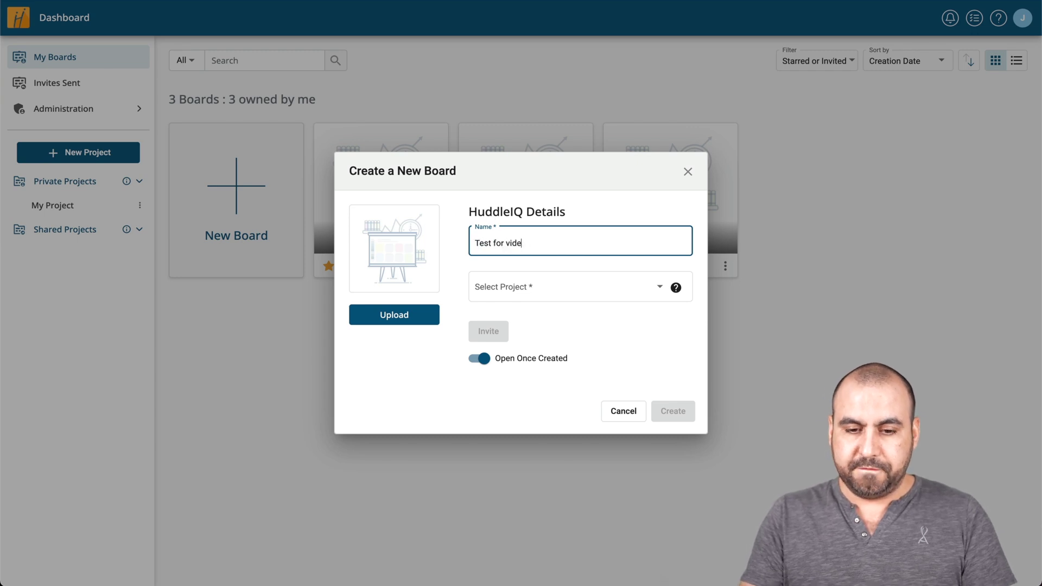
pyautogui.click(559, 288)
pyautogui.click(516, 294)
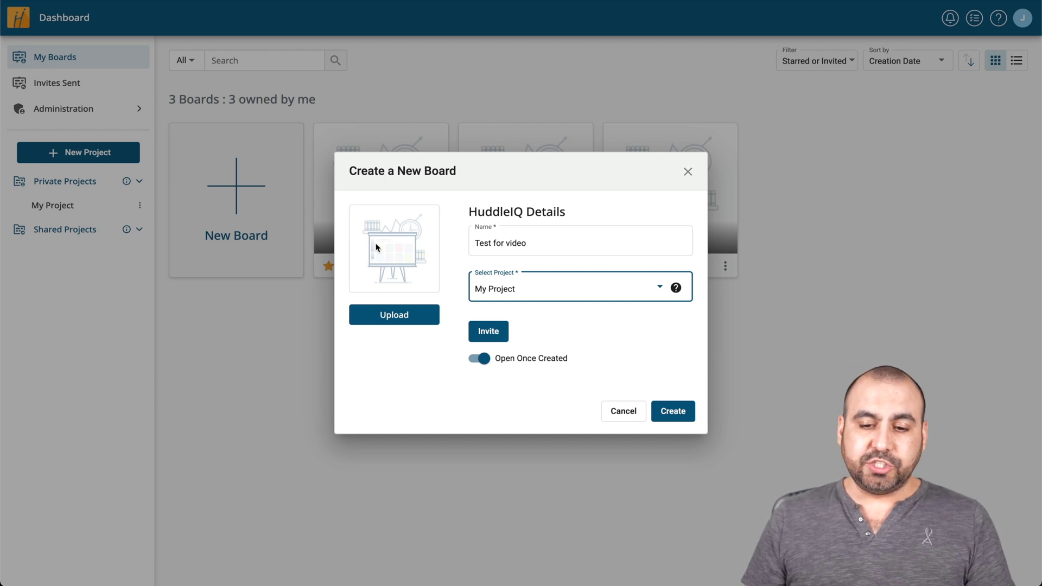
pyautogui.click(682, 418)
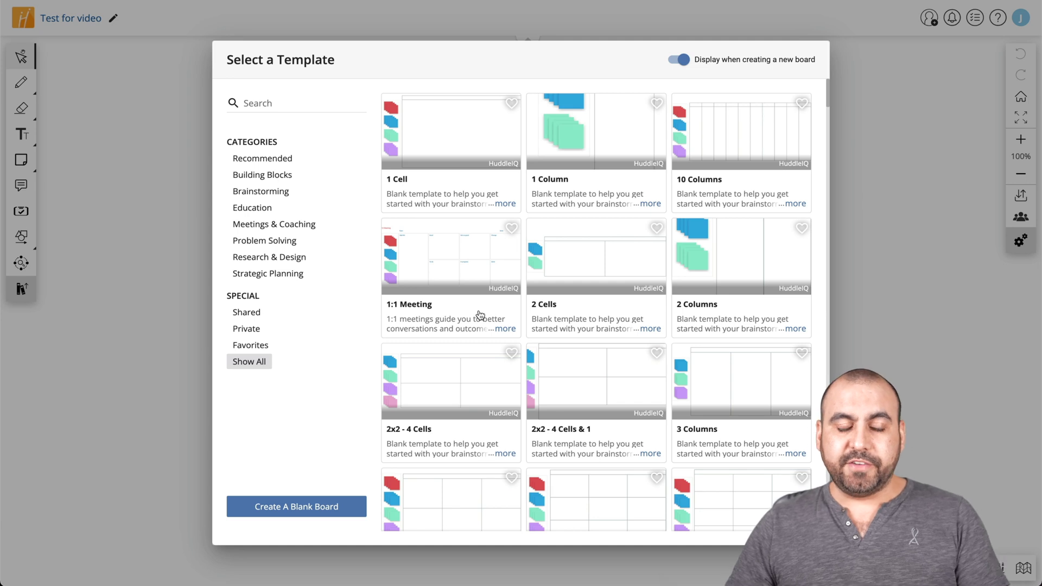
# Step: Browse the Brainstorming, Problem Solving, Research & Design and Strategic Planning templates, ending on Recommended
pyautogui.click(271, 103)
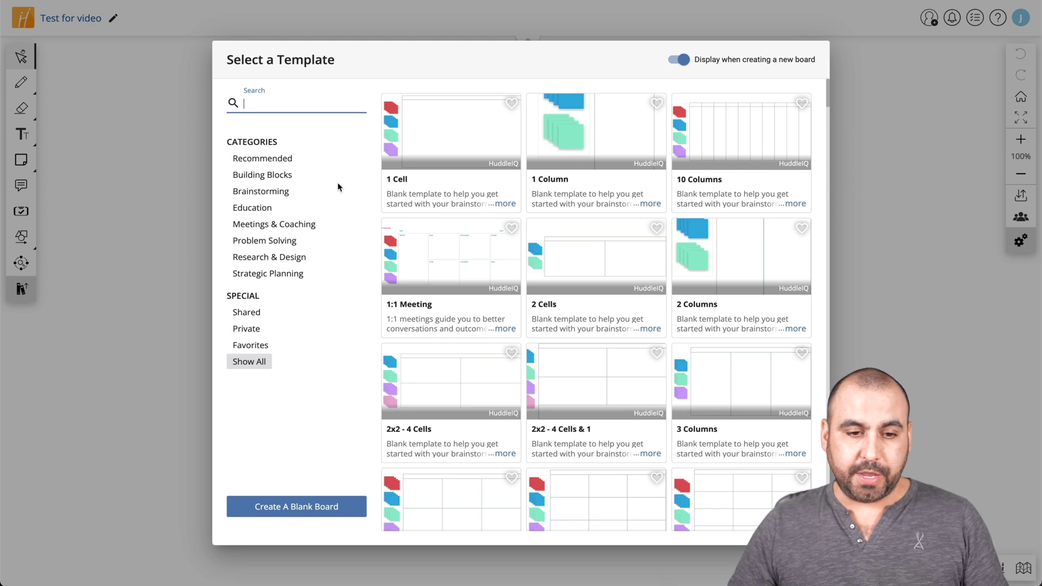
pyautogui.click(282, 159)
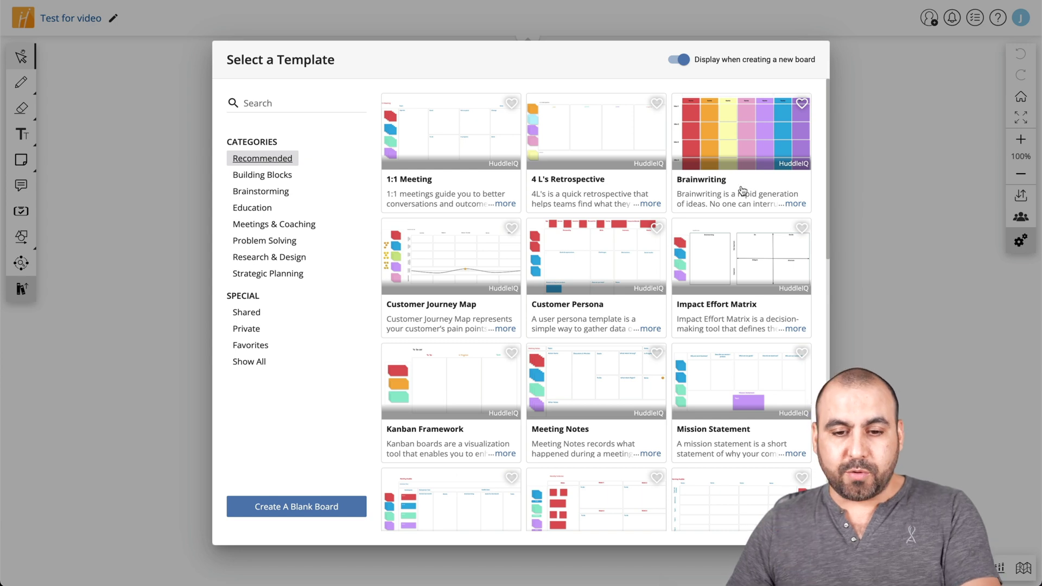
pyautogui.scroll(-12, 633, 324)
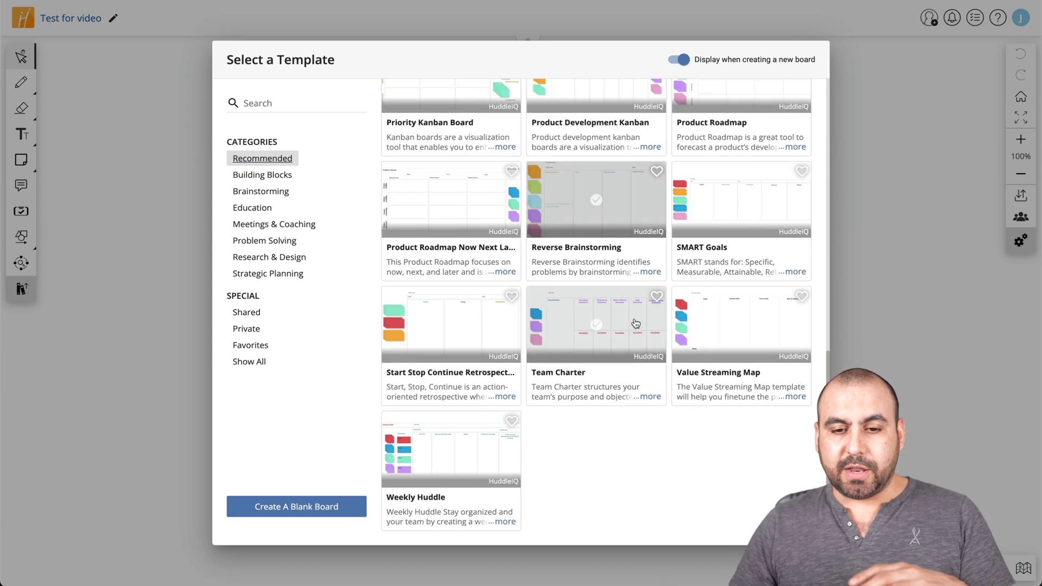
pyautogui.click(275, 194)
pyautogui.scroll(10, 595, 324)
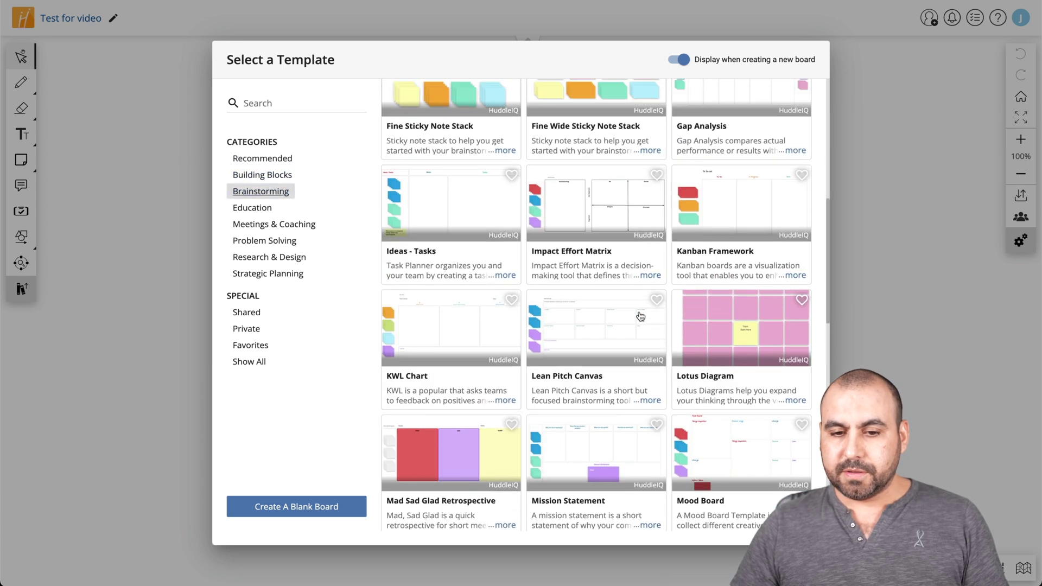
pyautogui.click(264, 241)
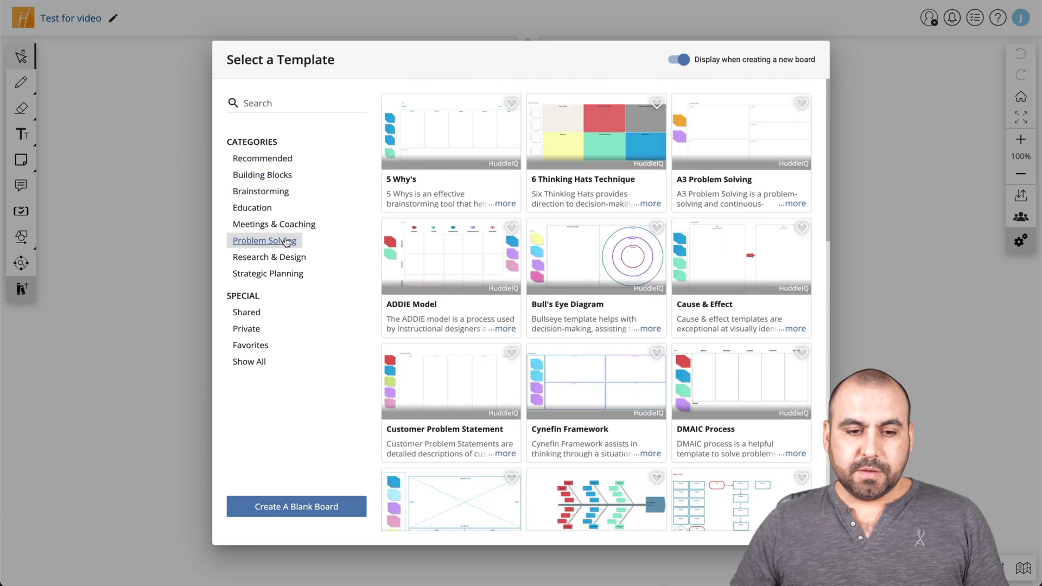
pyautogui.scroll(-8, 495, 356)
pyautogui.scroll(10, 494, 355)
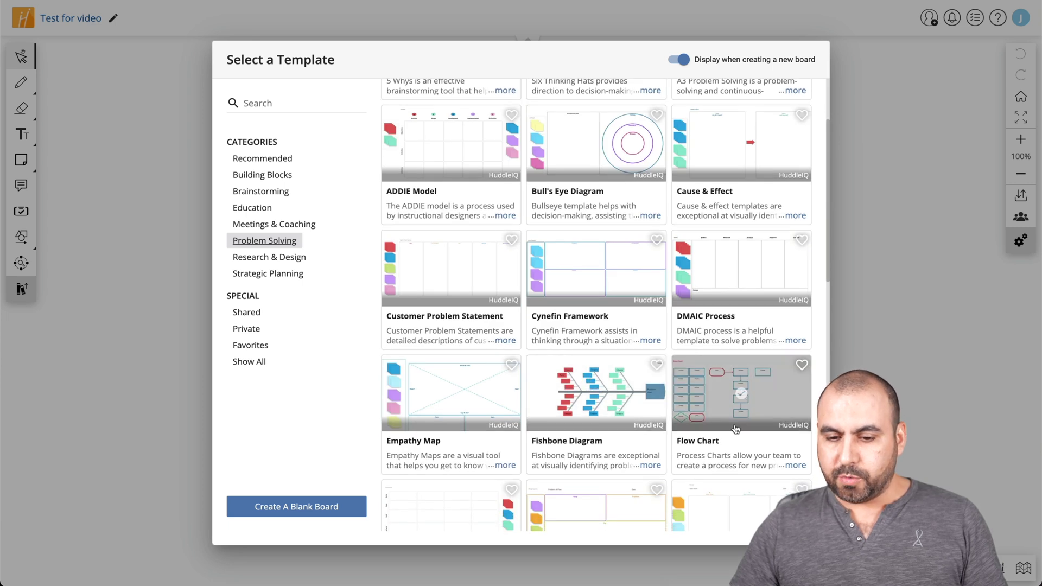
pyautogui.click(292, 257)
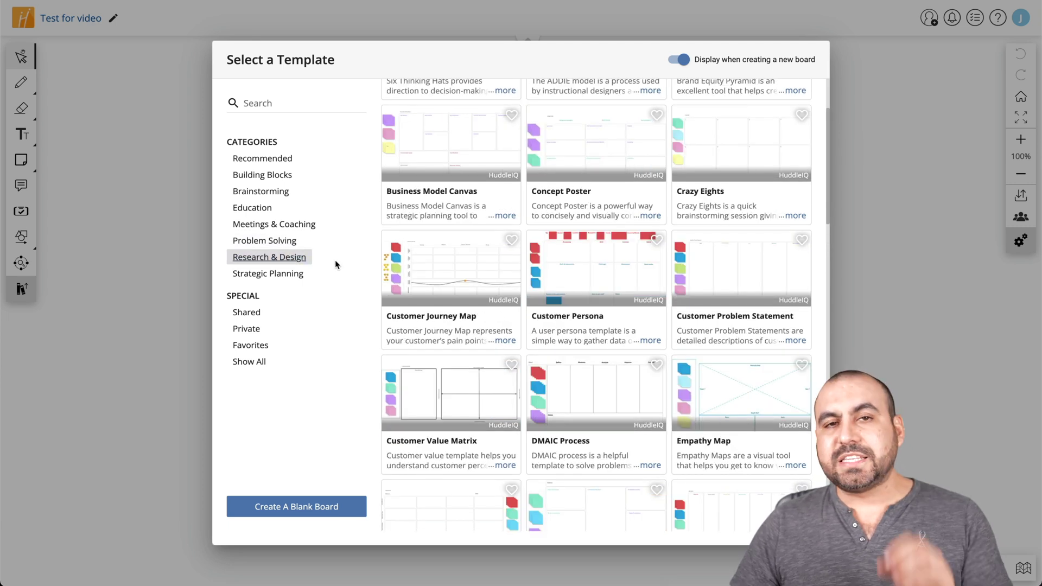
pyautogui.click(302, 275)
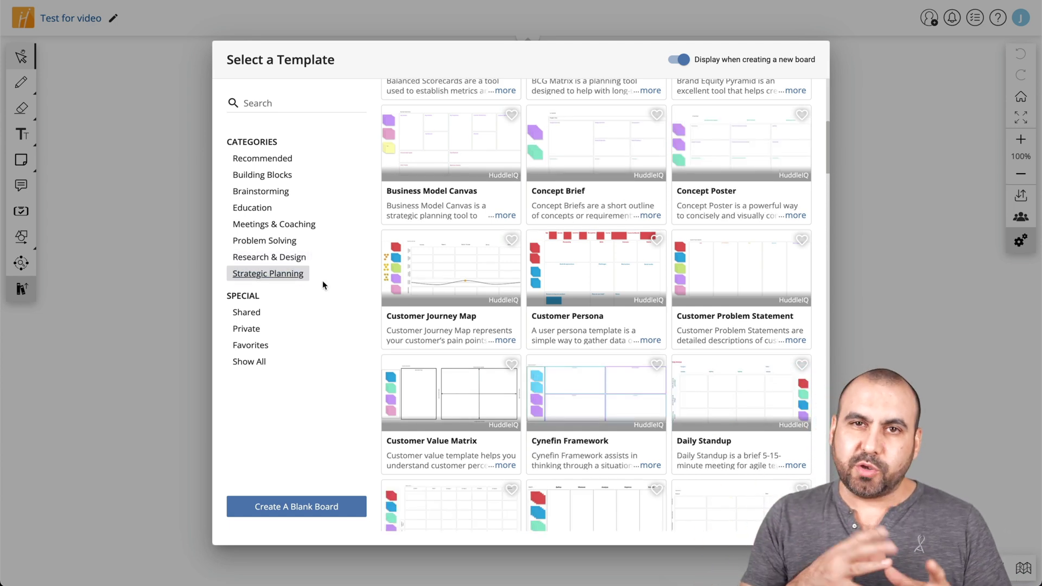
pyautogui.click(266, 159)
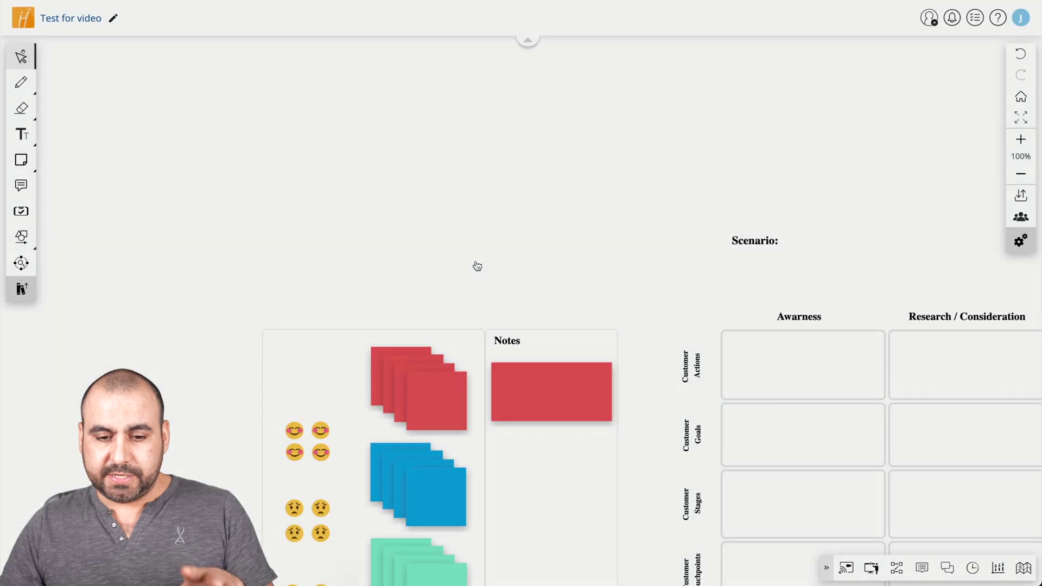
# Step: Add the Customer Journey Map template, centre it at 62% zoom, and select the red note
pyautogui.click(490, 271)
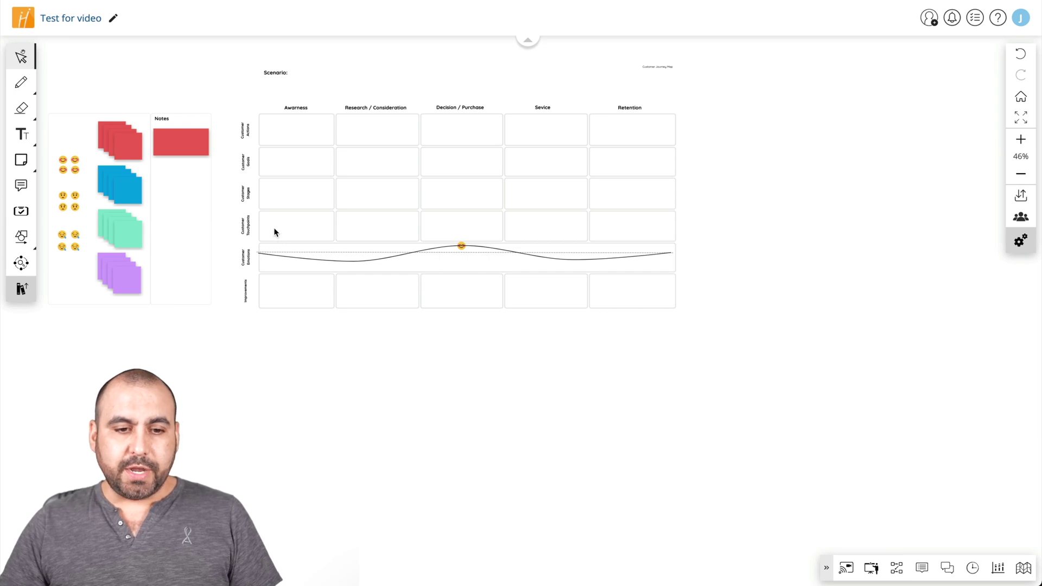
pyautogui.moveTo(349, 327); pyautogui.dragTo(465, 409)
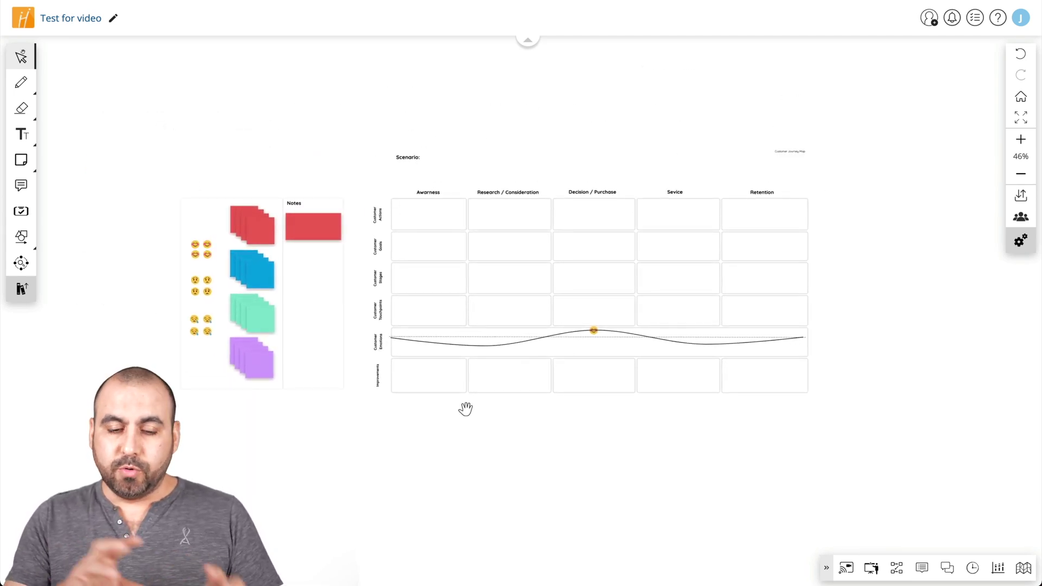
pyautogui.click(431, 363)
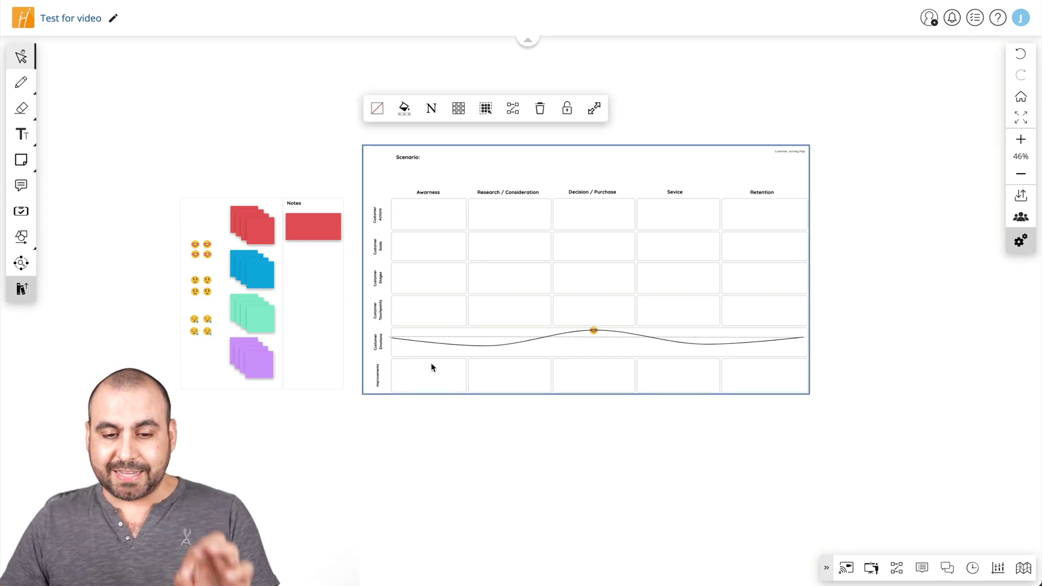
pyautogui.click(424, 413)
pyautogui.moveTo(423, 413); pyautogui.dragTo(450, 424)
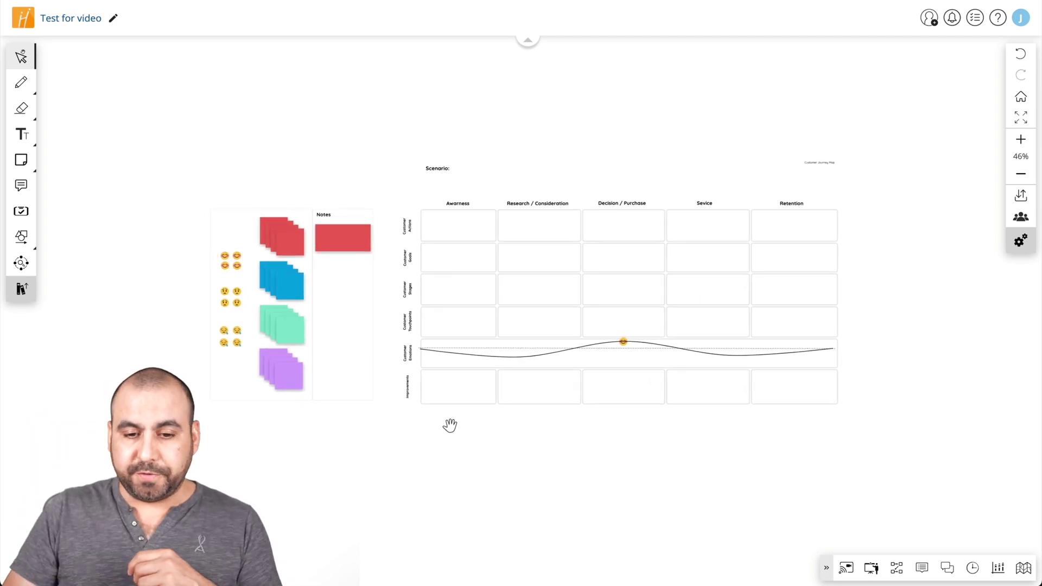
pyautogui.scroll(-2, 450, 424)
pyautogui.scroll(5, 450, 425)
pyautogui.scroll(-1, 449, 425)
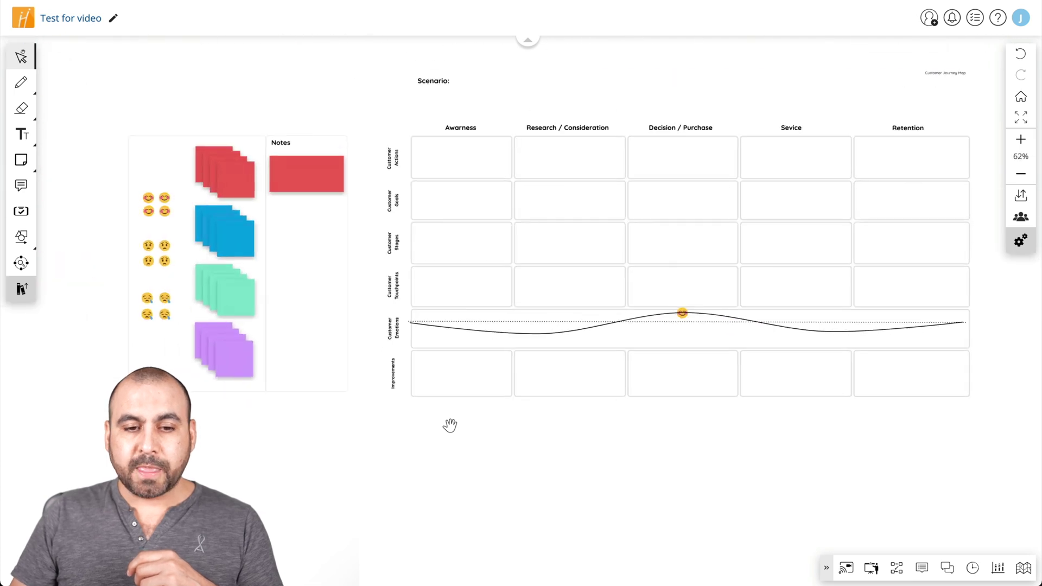
pyautogui.click(305, 177)
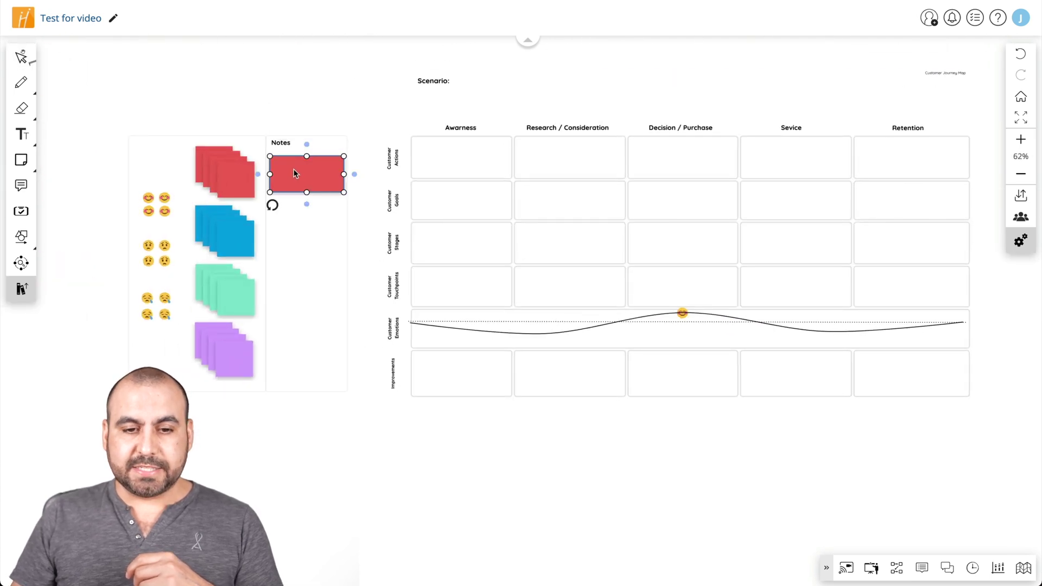
# Step: Drag the red note into the Awareness stage's Customer Goals cell and settle it there
pyautogui.moveTo(295, 174); pyautogui.dragTo(449, 205)
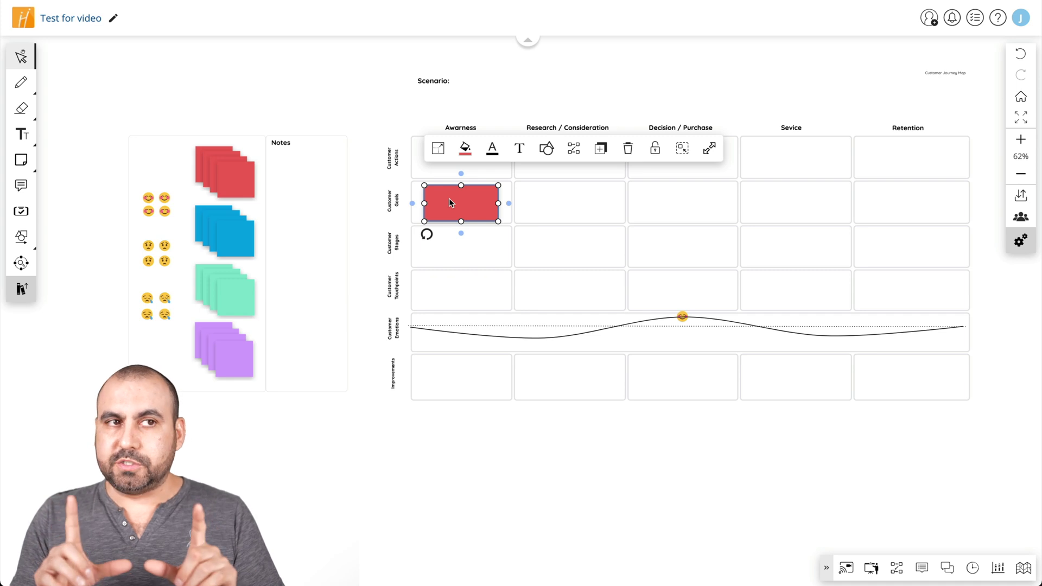
pyautogui.moveTo(448, 197); pyautogui.dragTo(447, 199)
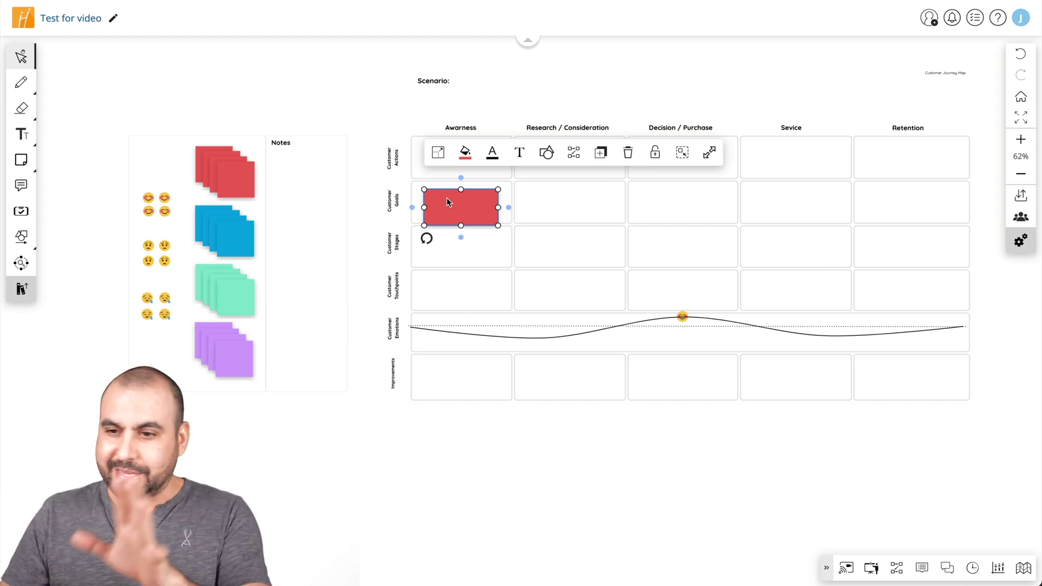
pyautogui.moveTo(465, 196); pyautogui.dragTo(469, 195)
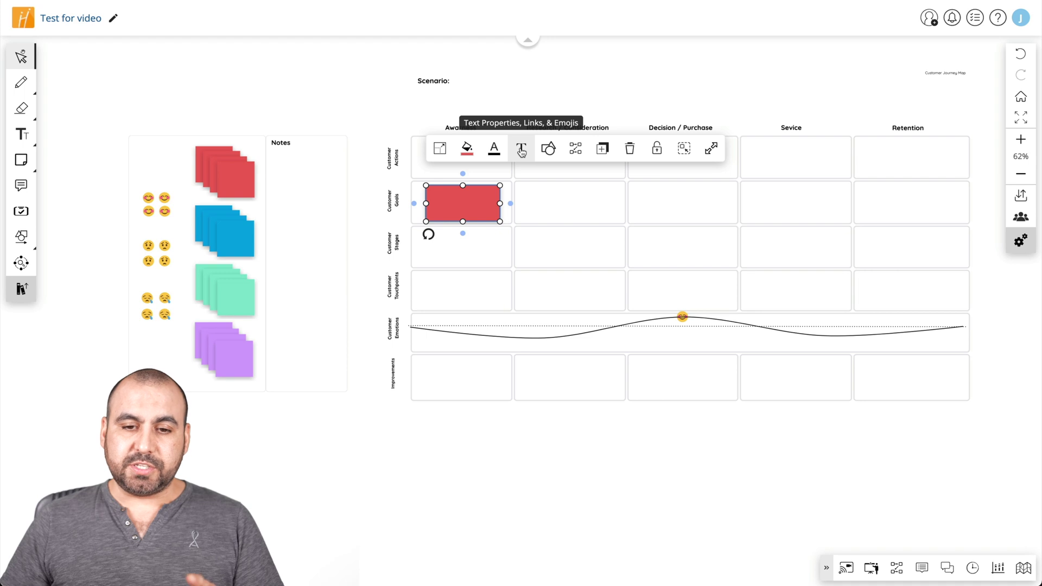
# Step: Type 'sdfsdfsdf' into the red note
pyautogui.click(521, 151)
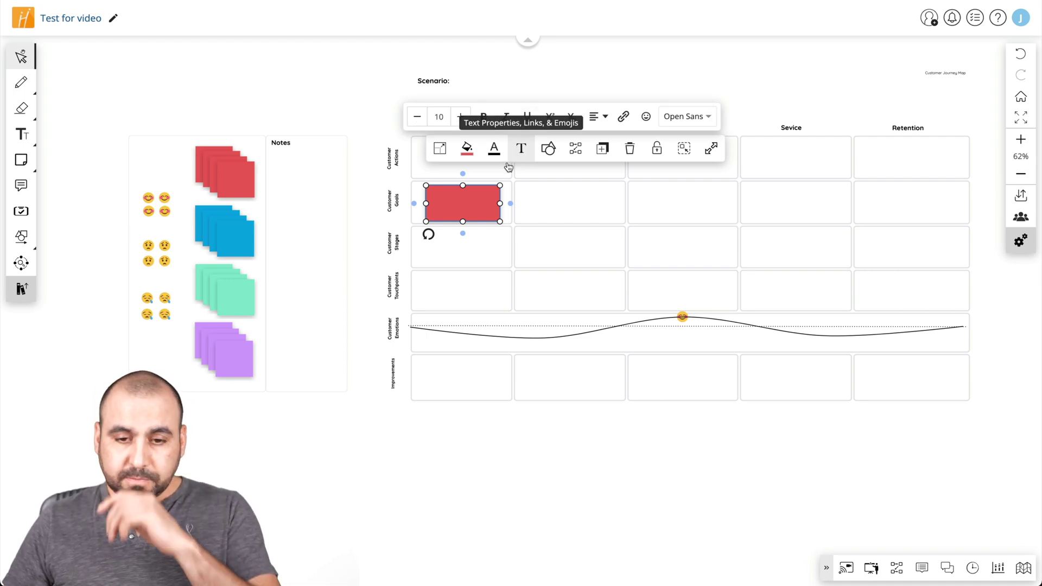
pyautogui.click(464, 199)
pyautogui.write('sdfsdf')
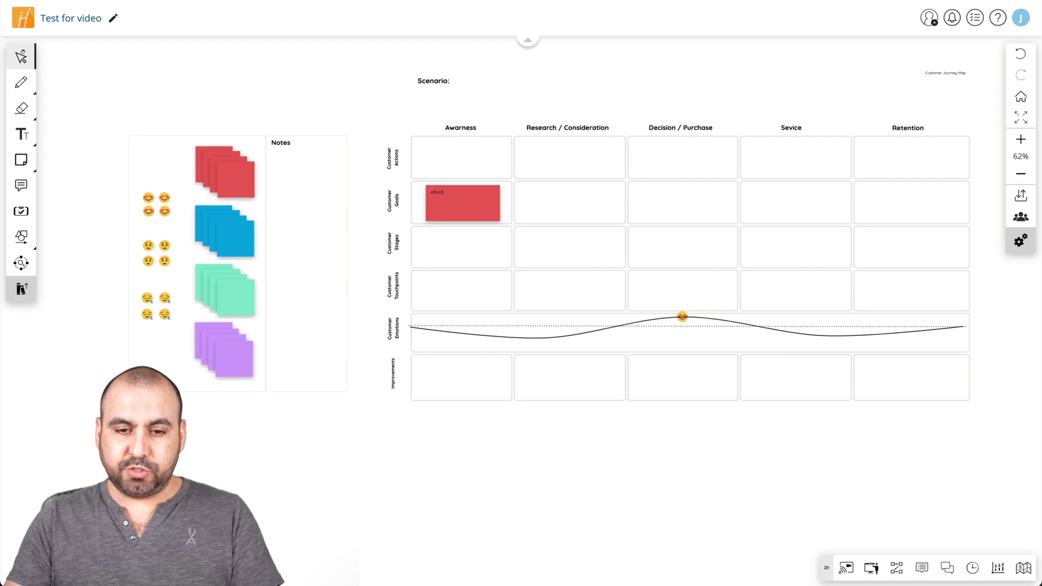
pyautogui.write('sdf')
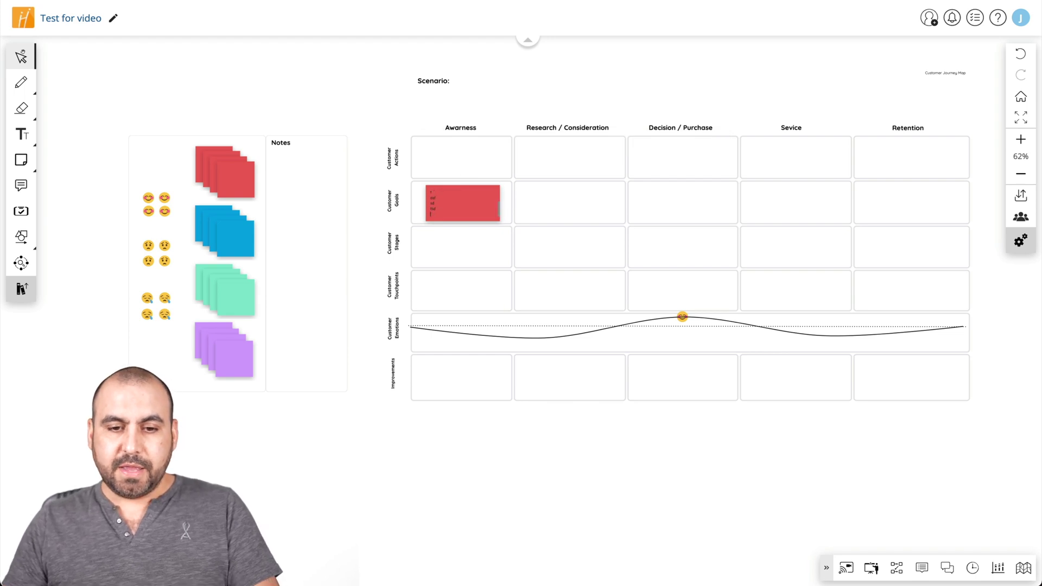
pyautogui.click(523, 218)
# Step: Reshape the red note into a pentagon and bring up the Create Slide dialog
pyautogui.click(467, 210)
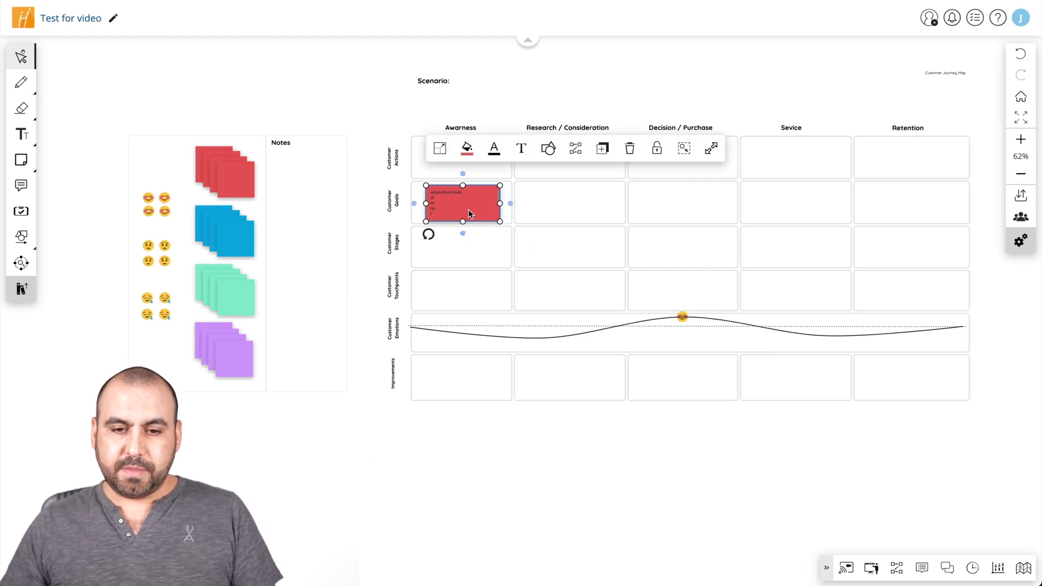
pyautogui.click(548, 149)
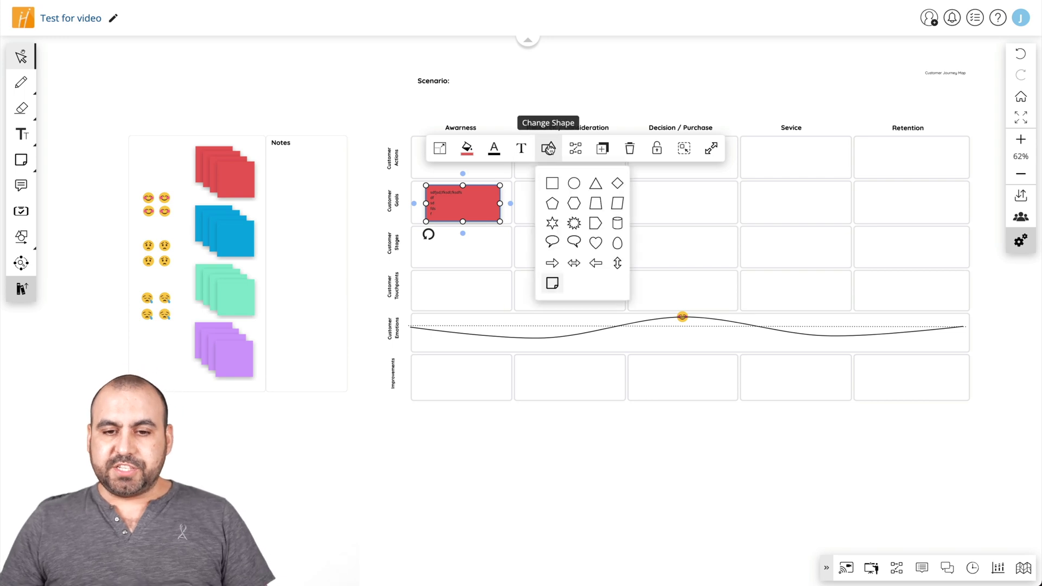
pyautogui.click(596, 184)
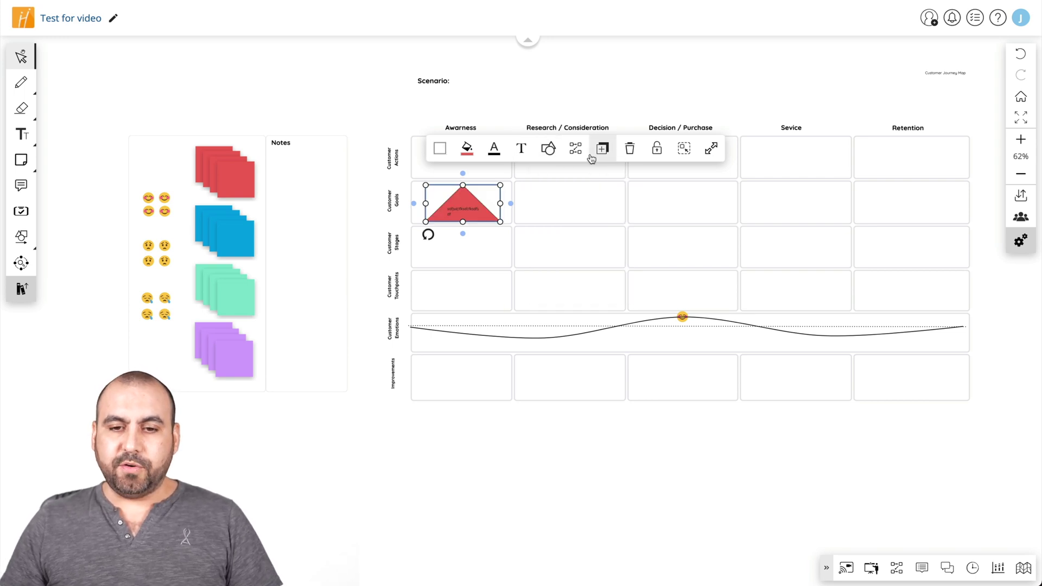
pyautogui.click(549, 148)
pyautogui.click(552, 203)
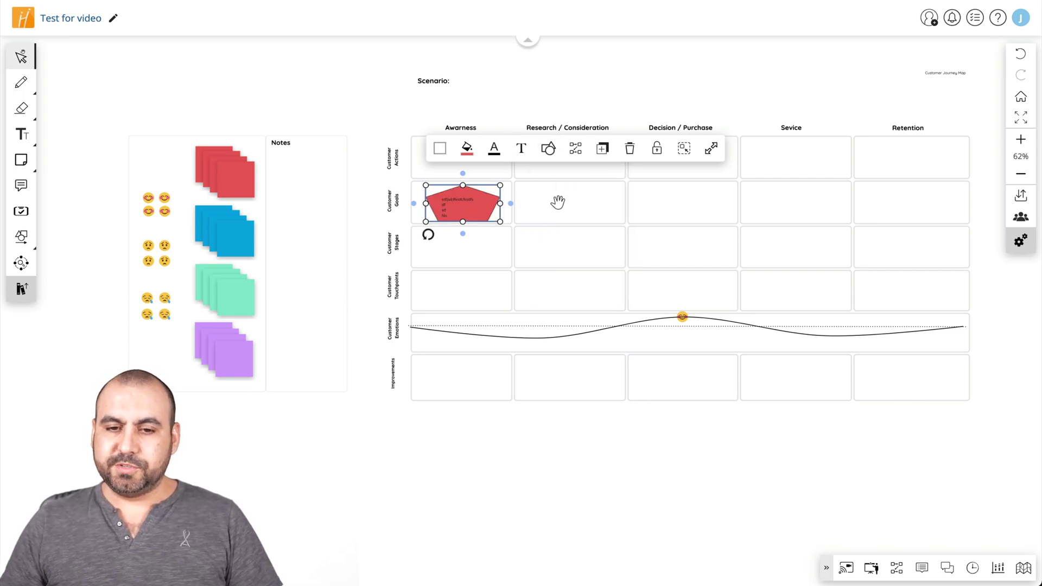
pyautogui.click(575, 149)
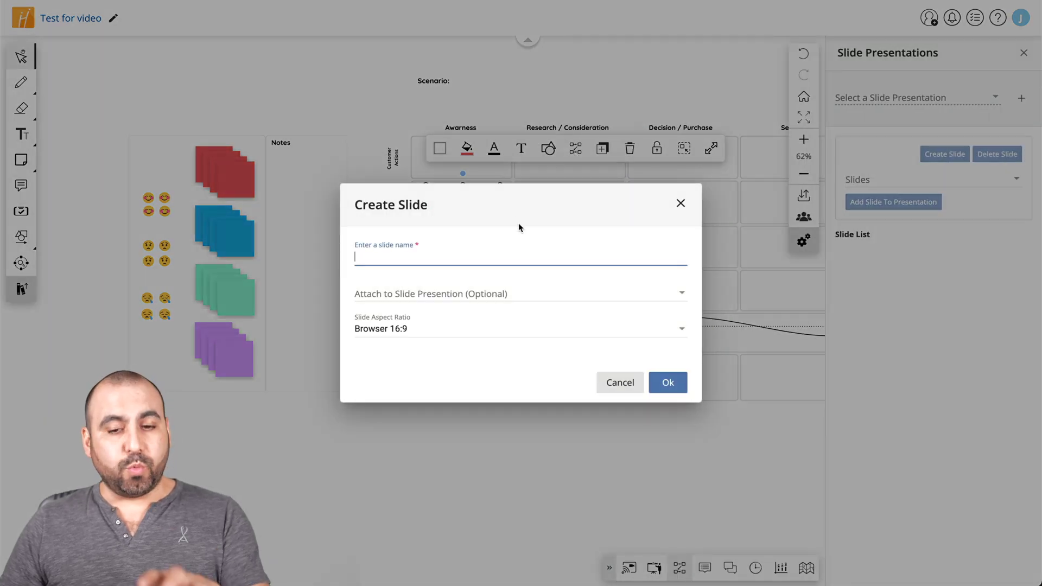
# Step: Cancel the Create Slide dialog and pull a new red note from the stack
pyautogui.click(601, 376)
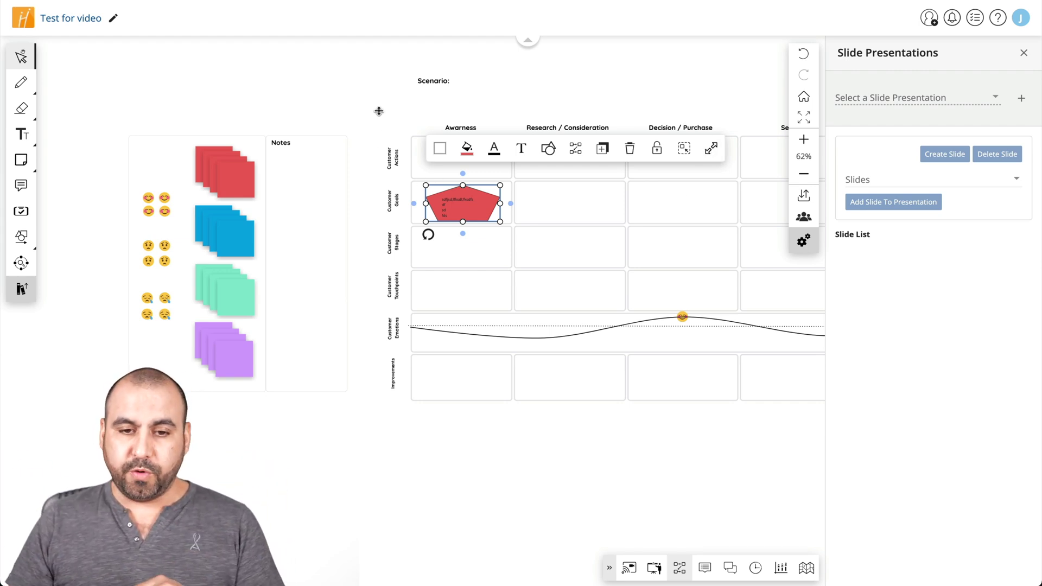
pyautogui.click(227, 175)
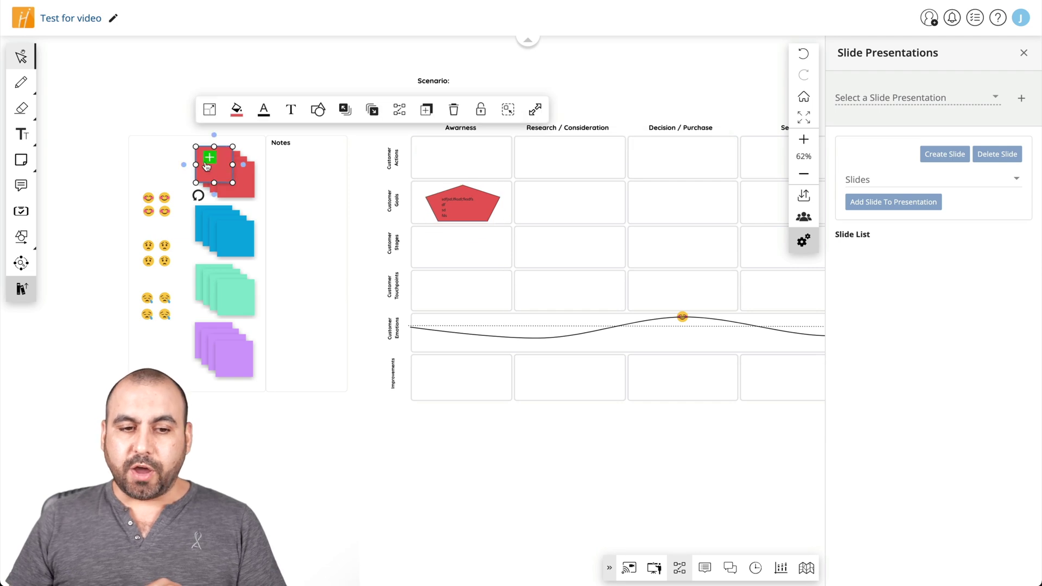
# Step: Place the new red note above the Notes panel with a happy emoji beside it
pyautogui.moveTo(231, 179); pyautogui.dragTo(327, 103)
pyautogui.click(147, 206)
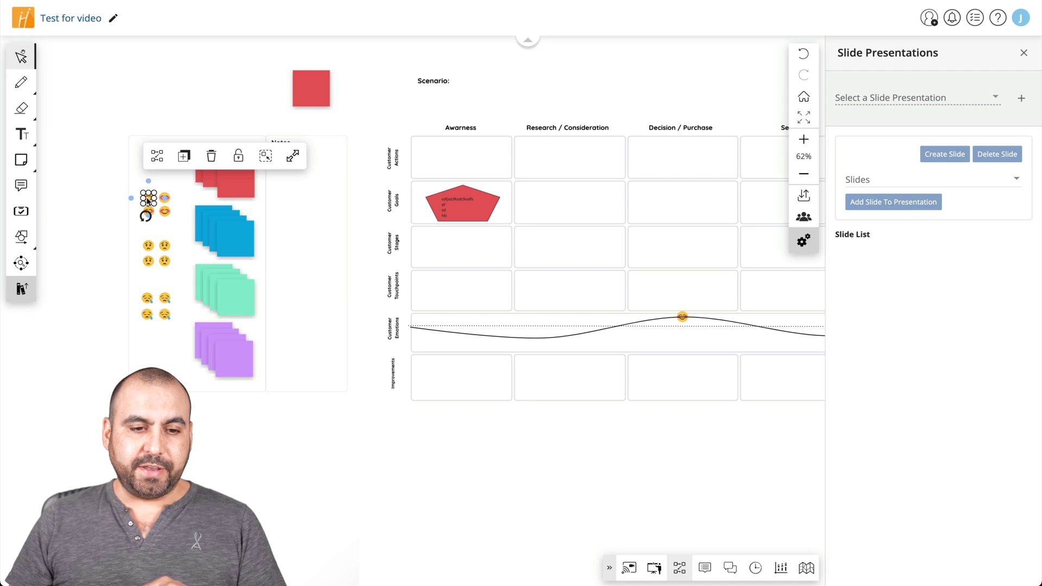
pyautogui.moveTo(147, 206); pyautogui.dragTo(238, 112)
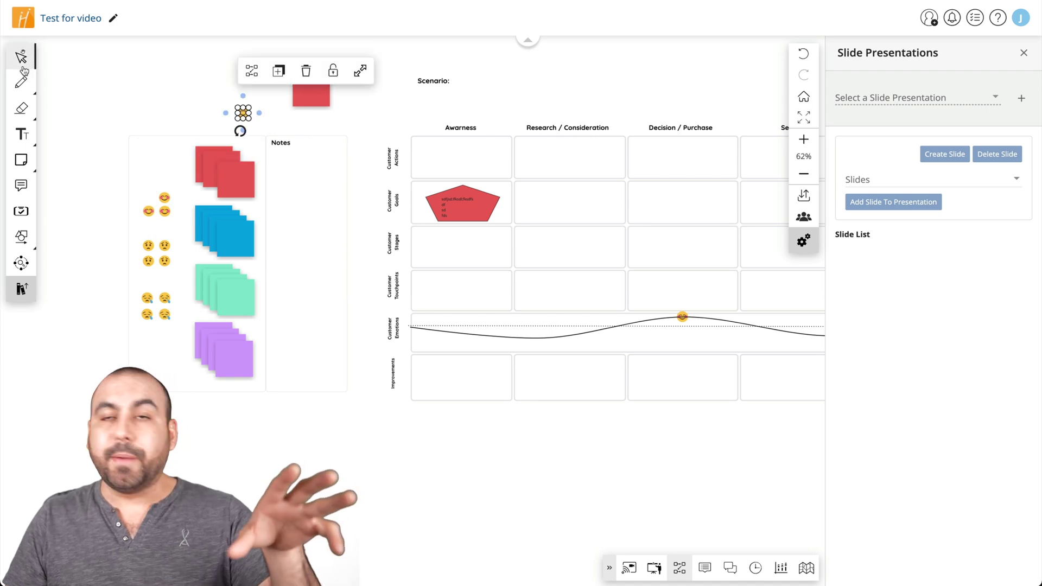
# Step: Switch from the hand tool to the freehand Pen tool
pyautogui.click(22, 288)
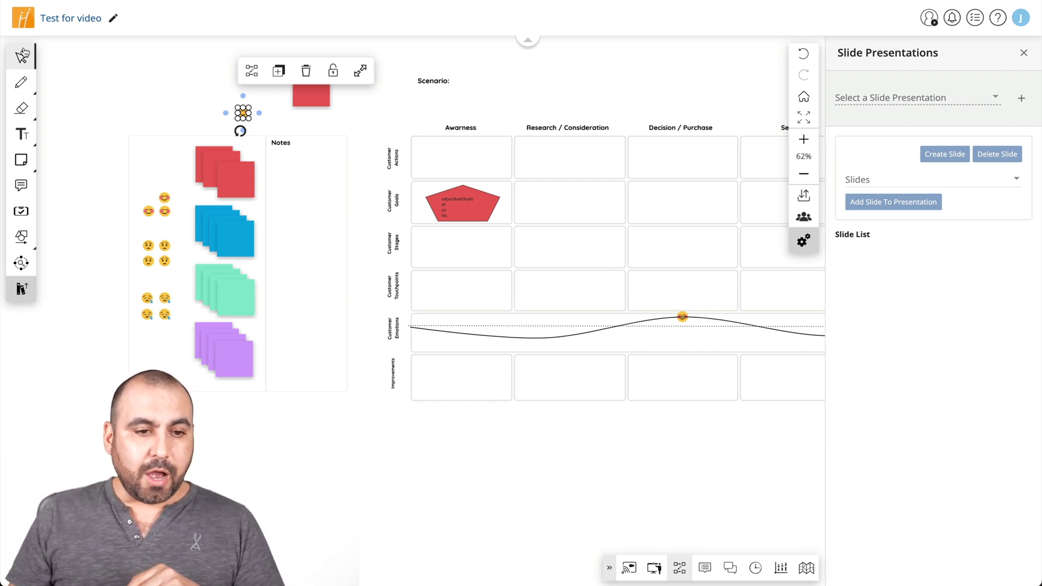
pyautogui.click(22, 58)
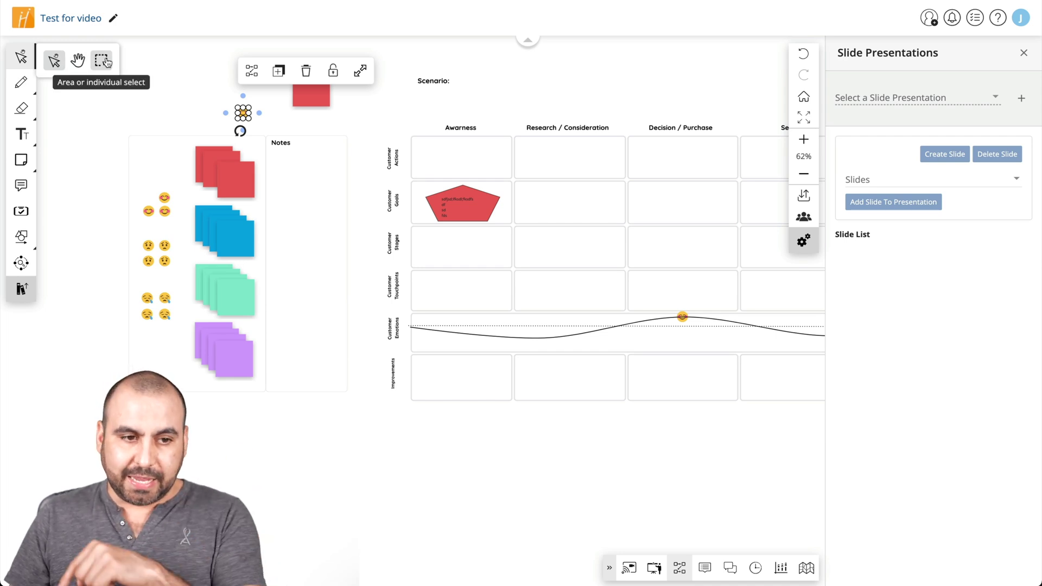
pyautogui.click(21, 82)
# Step: Draw a freehand curve, large loops, and an arrow toward the red square
pyautogui.moveTo(303, 268)
pyautogui.mouseDown()
pyautogui.moveTo(531, 277)
pyautogui.moveTo(494, 259)
pyautogui.moveTo(507, 349)
pyautogui.mouseUp()
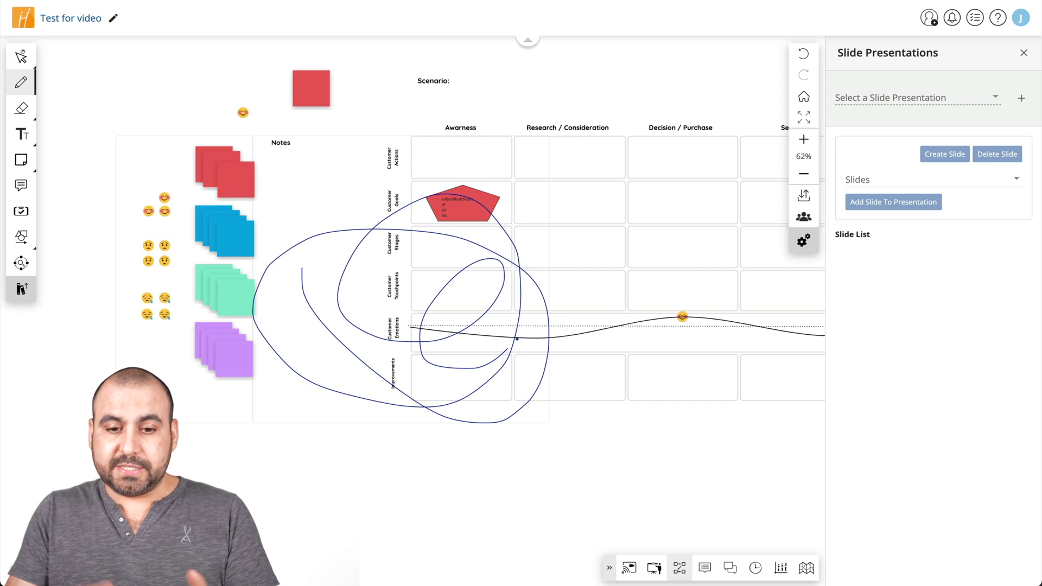
pyautogui.moveTo(623, 452)
pyautogui.mouseDown()
pyautogui.moveTo(575, 439)
pyautogui.moveTo(539, 340)
pyautogui.mouseUp()
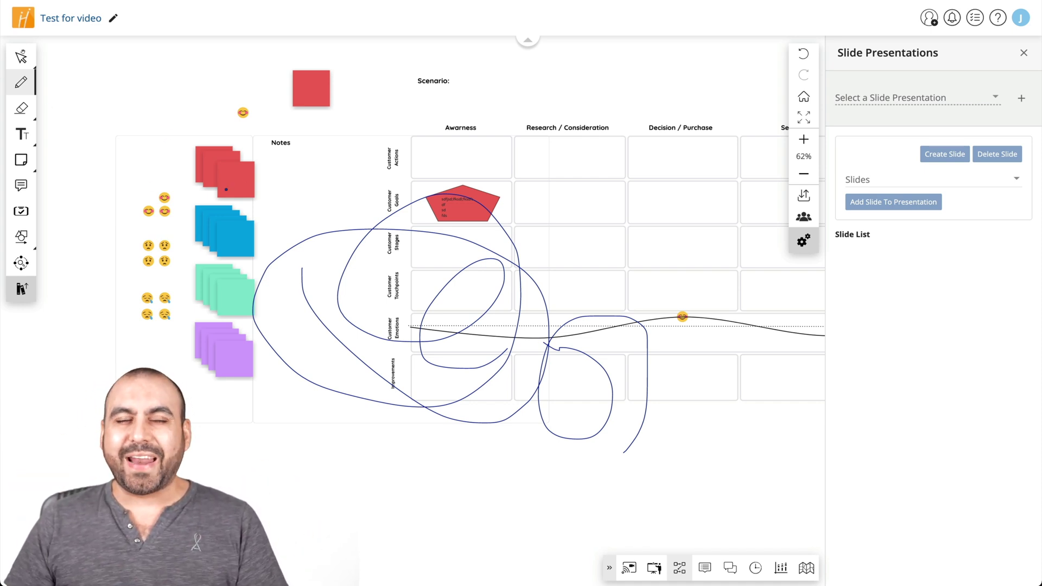
pyautogui.moveTo(258, 87)
pyautogui.mouseDown()
pyautogui.moveTo(282, 89)
pyautogui.moveTo(275, 112)
pyautogui.moveTo(226, 129)
pyautogui.mouseUp()
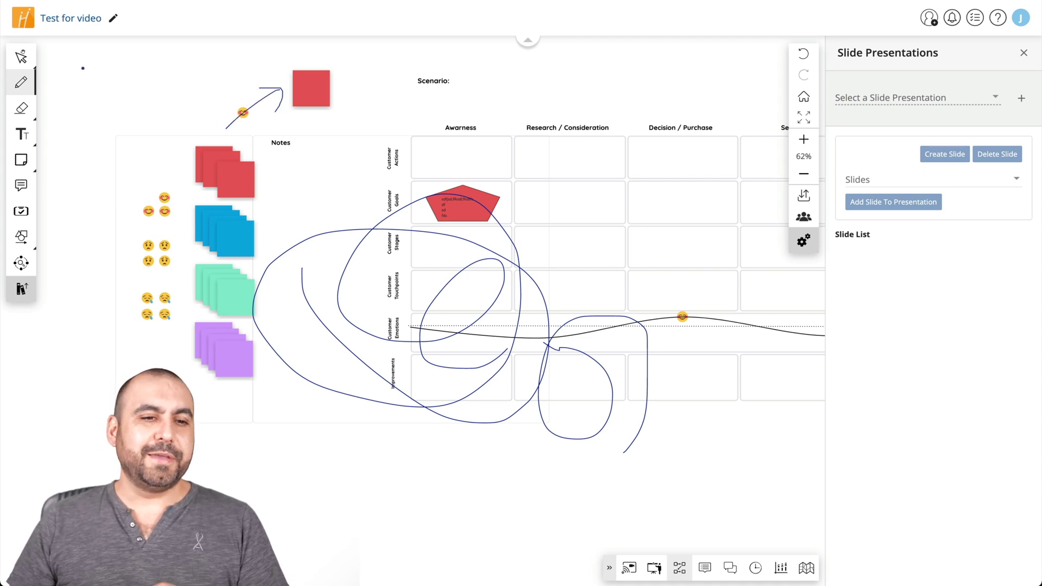
# Step: Erase the arrow strokes and the big freehand loops with the Eraser
pyautogui.click(21, 108)
pyautogui.moveTo(313, 118); pyautogui.dragTo(275, 105)
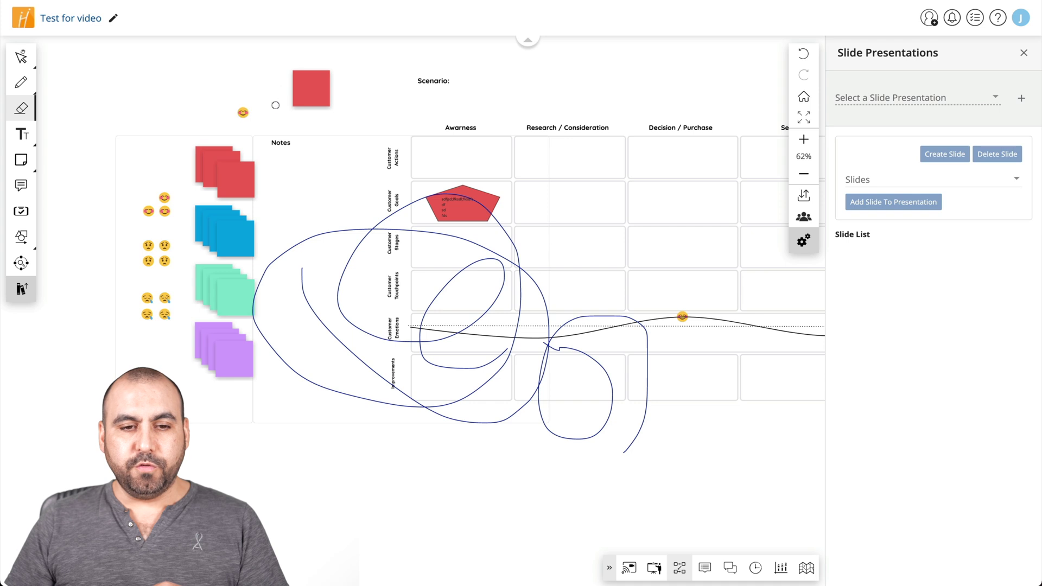
pyautogui.moveTo(367, 214)
pyautogui.mouseDown()
pyautogui.moveTo(442, 385)
pyautogui.moveTo(588, 316)
pyautogui.mouseUp()
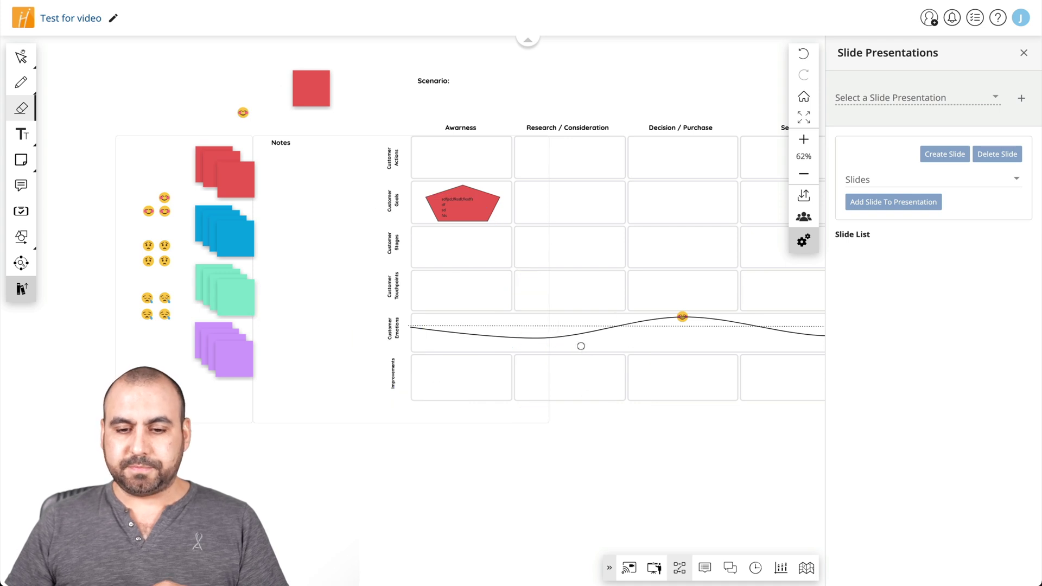
# Step: Place a pink sticky note above the Notes frame, beside the red note, and type placeholder text in it
pyautogui.click(21, 160)
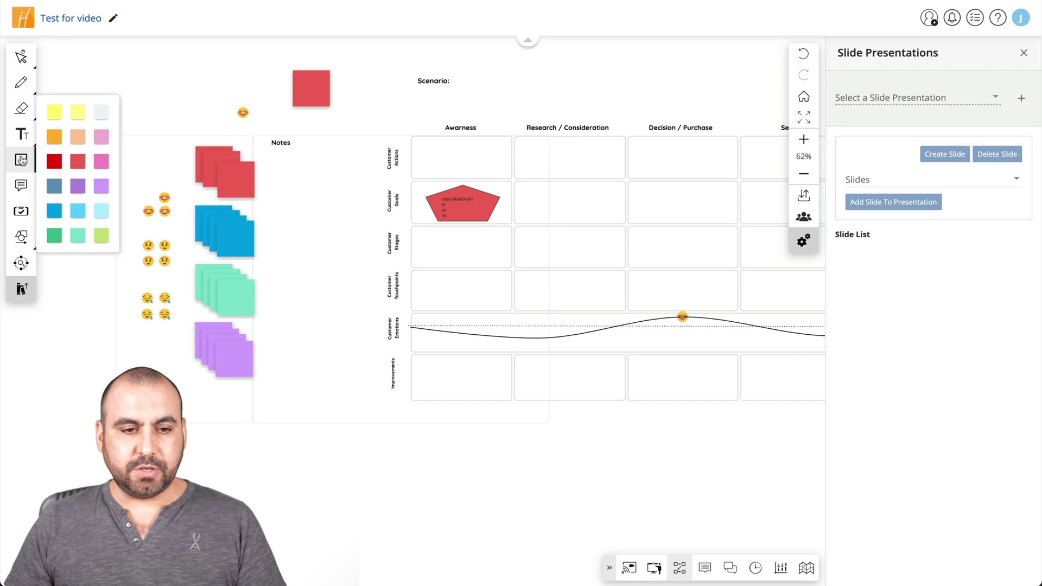
pyautogui.moveTo(76, 138); pyautogui.dragTo(186, 93)
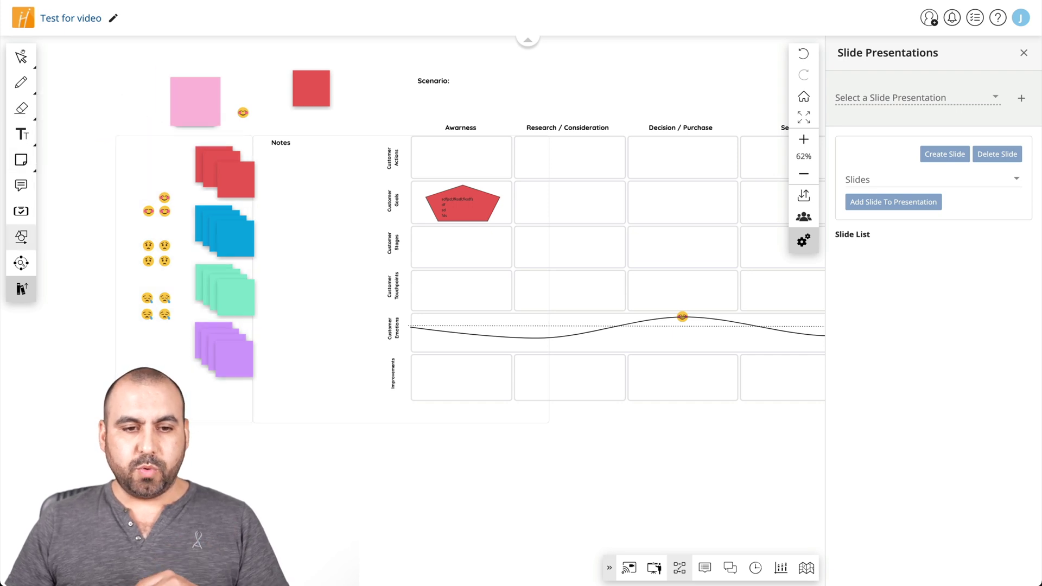
pyautogui.write('sdfsfd sdfsd fsd f sdf sd fsd f ds f')
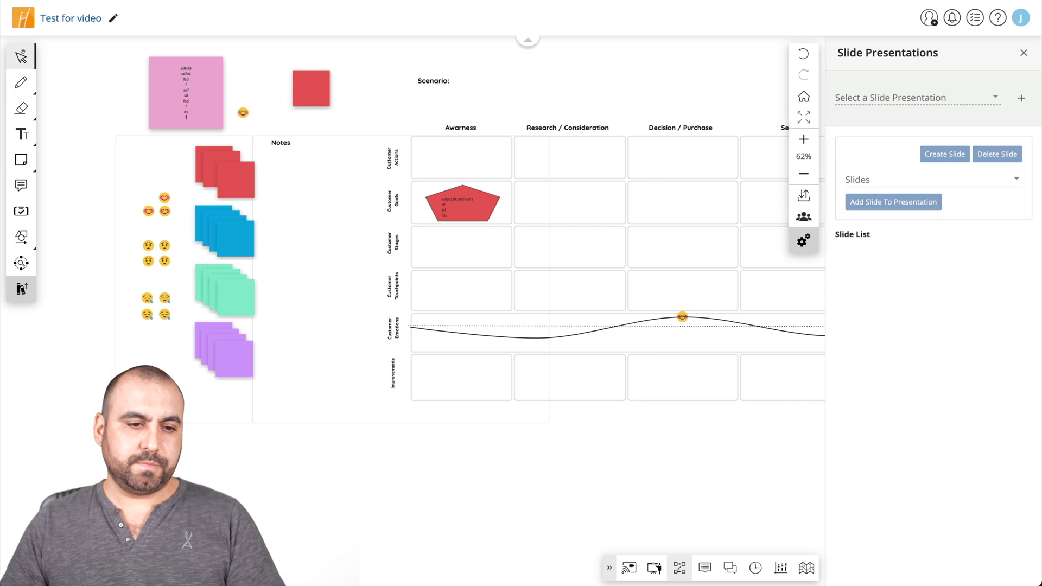
pyautogui.press('Escape')
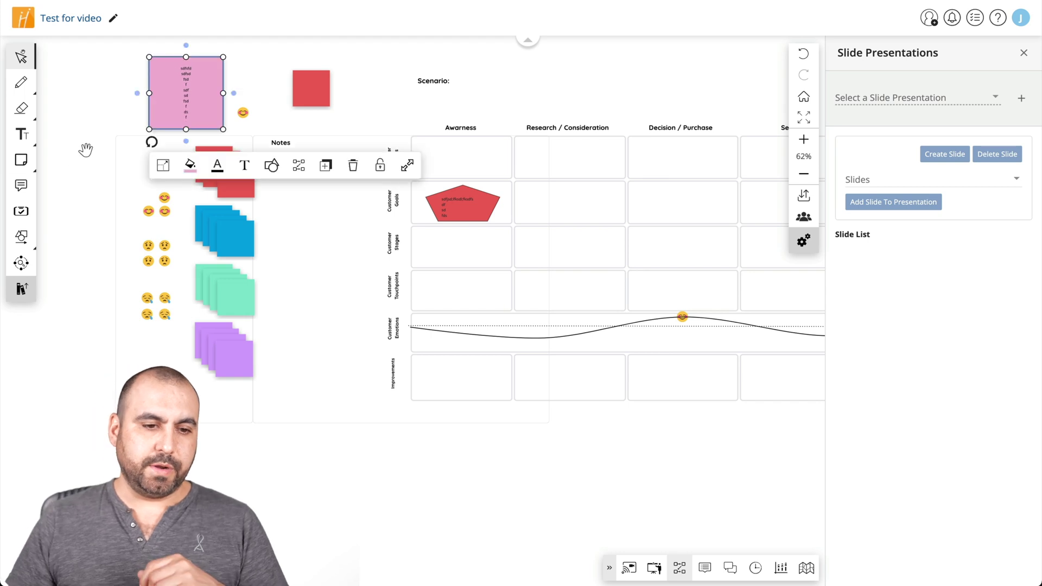
pyautogui.click(76, 150)
pyautogui.click(21, 185)
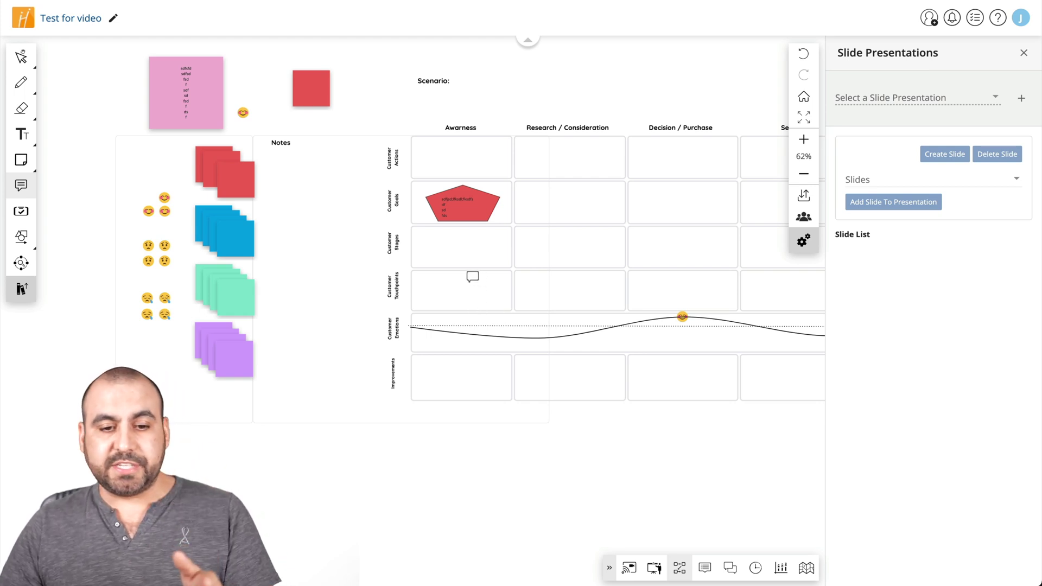
# Step: Post a 'Video' comment reading 'Check video lenght' and move its marker beside the happy emojis
pyautogui.click(451, 285)
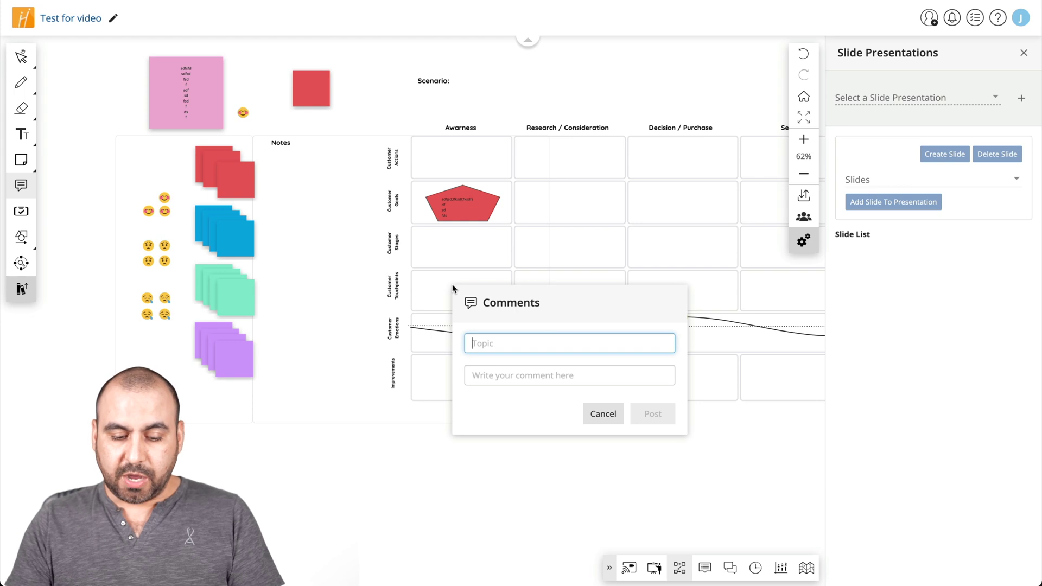
pyautogui.write('Video')
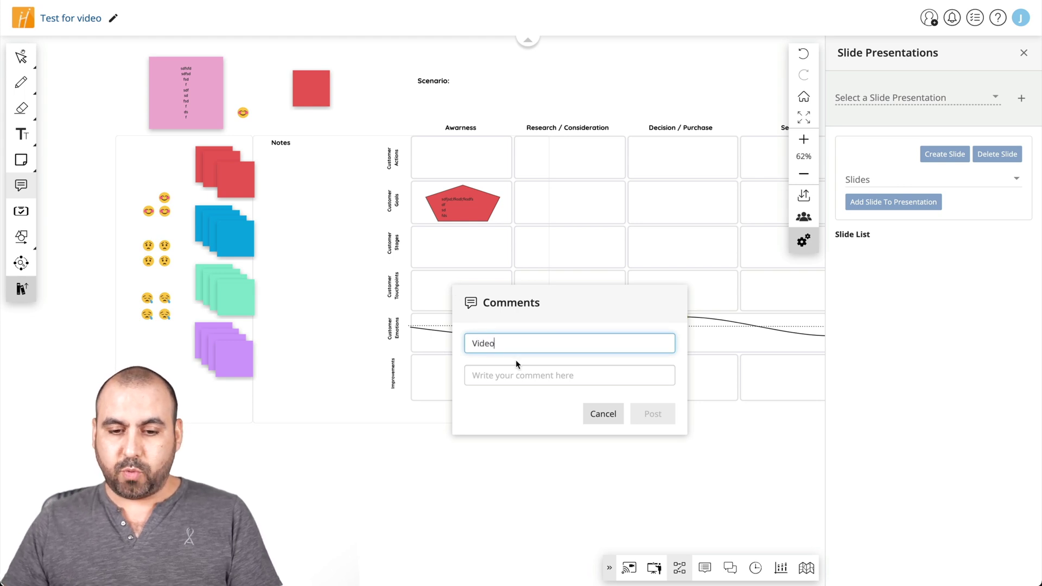
pyautogui.click(521, 374)
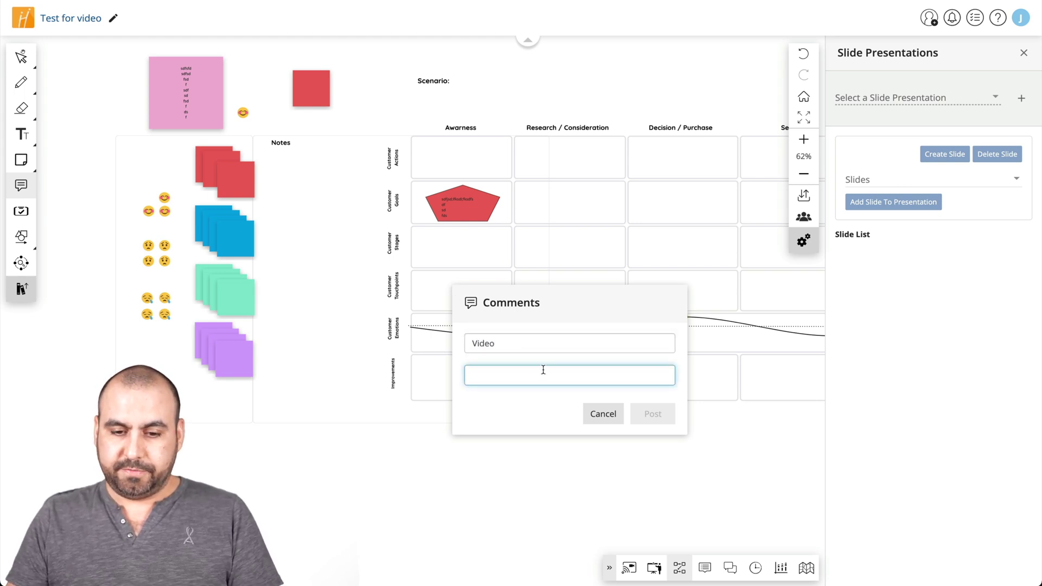
pyautogui.write('Check video l')
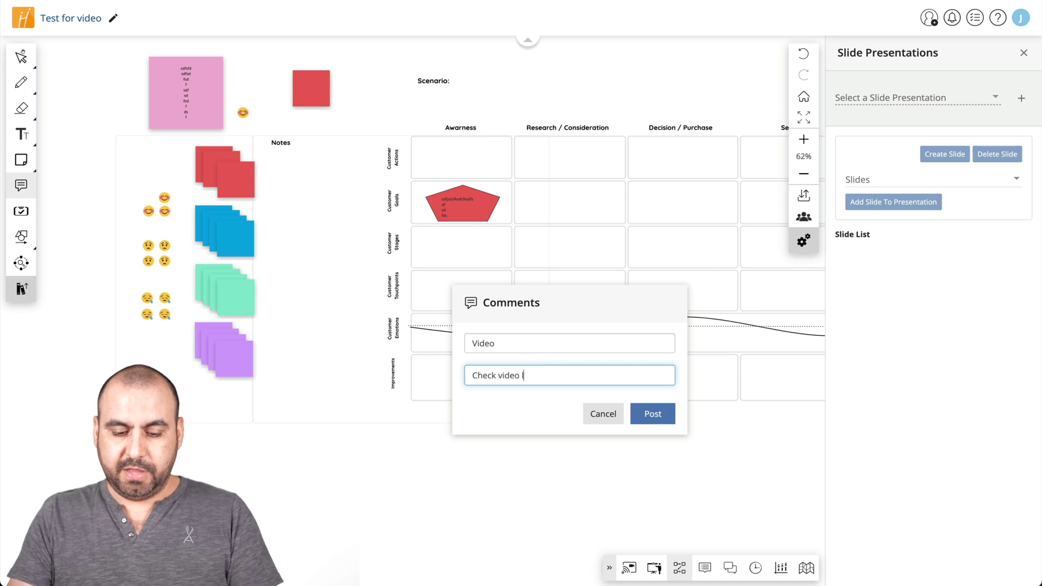
pyautogui.write('enght')
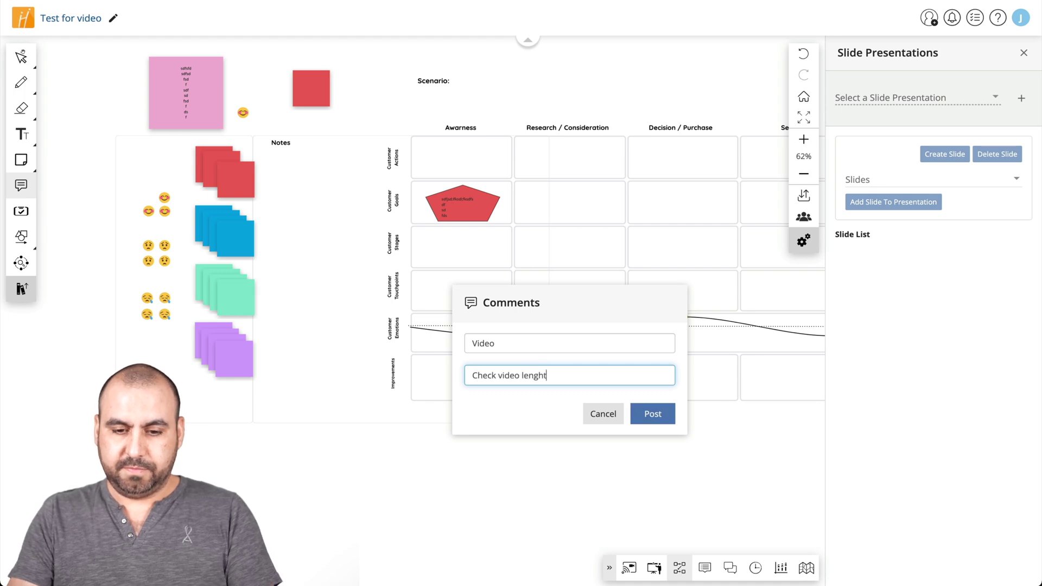
pyautogui.click(652, 419)
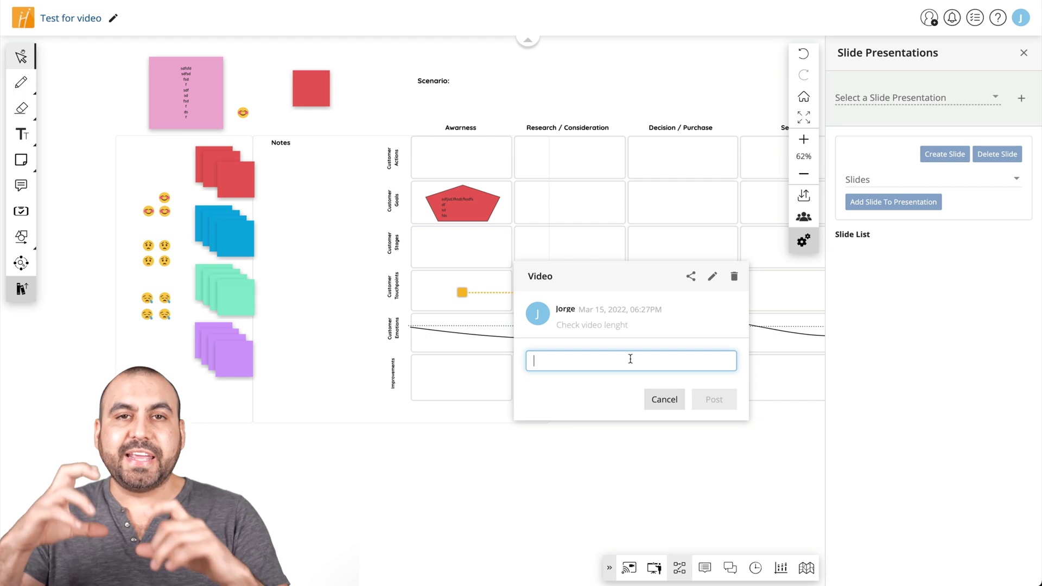
pyautogui.click(646, 441)
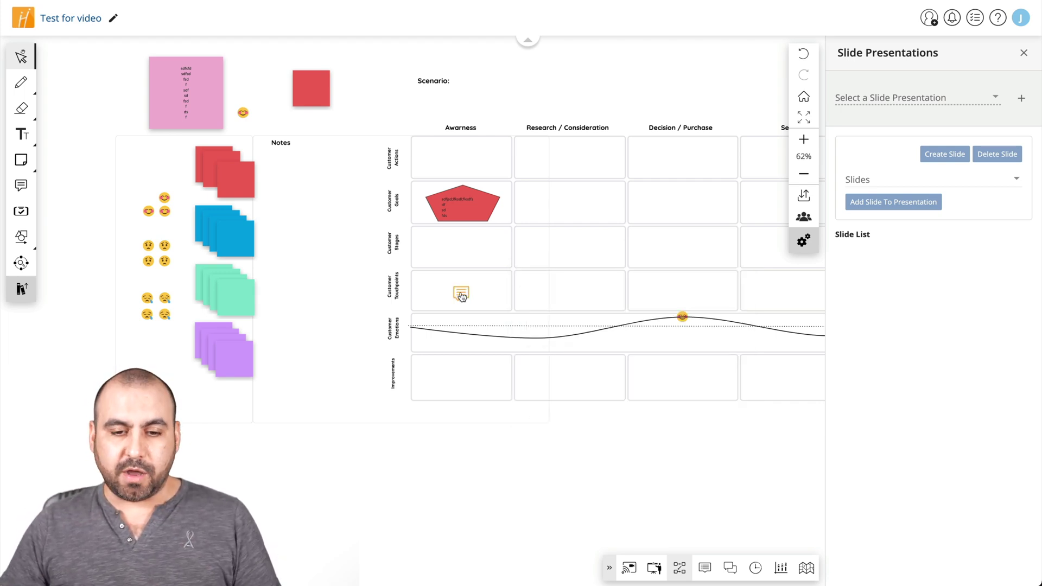
pyautogui.moveTo(461, 296)
pyautogui.mouseDown()
pyautogui.moveTo(609, 278)
pyautogui.moveTo(520, 221)
pyautogui.moveTo(365, 300)
pyautogui.moveTo(343, 219)
pyautogui.moveTo(189, 213)
pyautogui.moveTo(149, 199)
pyautogui.moveTo(134, 211)
pyautogui.mouseUp()
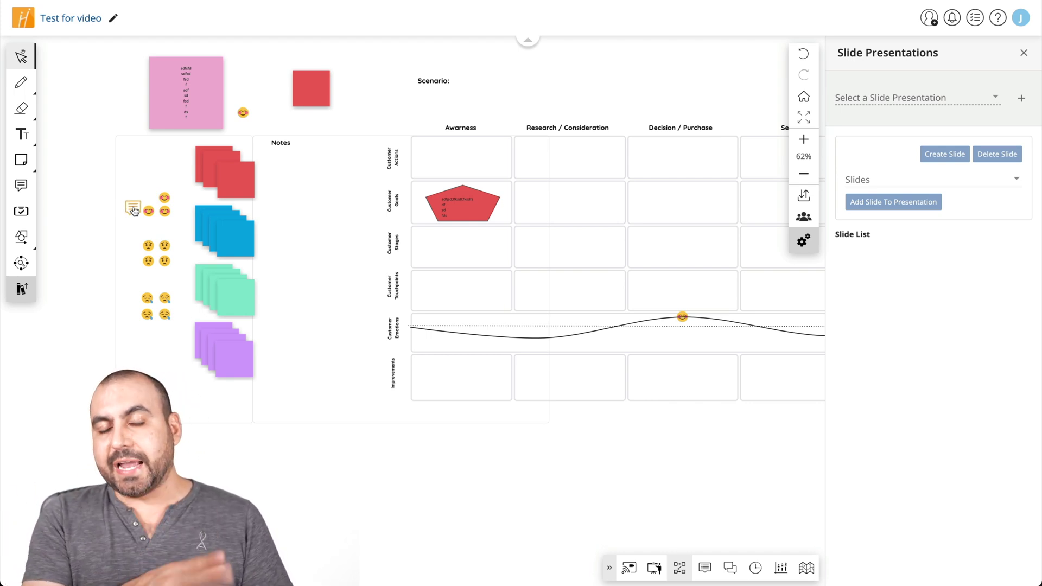
# Step: Reply 'done' to the Video comment thread and check that the reply appears
pyautogui.click(133, 209)
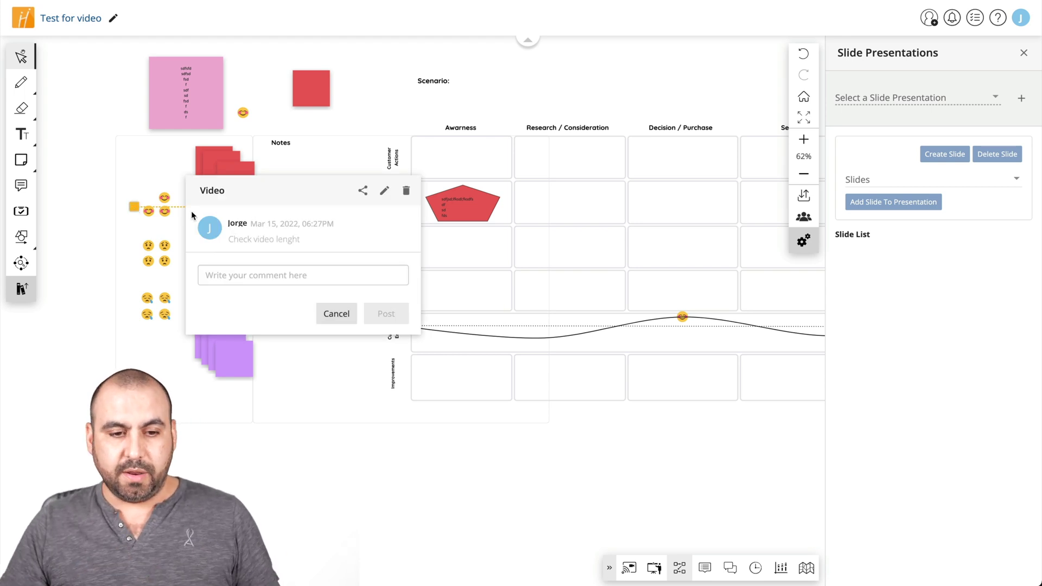
pyautogui.click(296, 277)
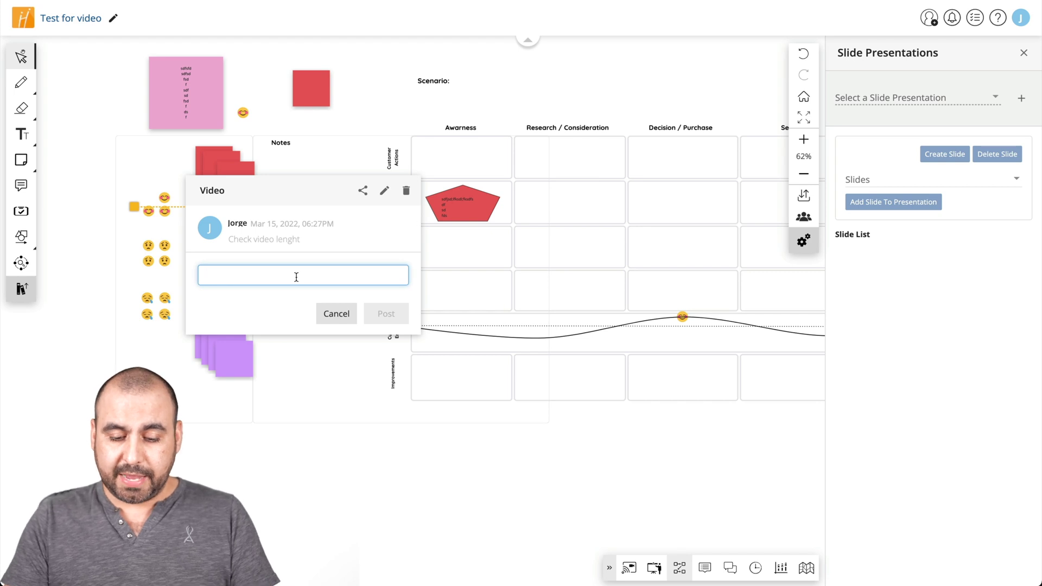
pyautogui.write('done')
pyautogui.click(390, 307)
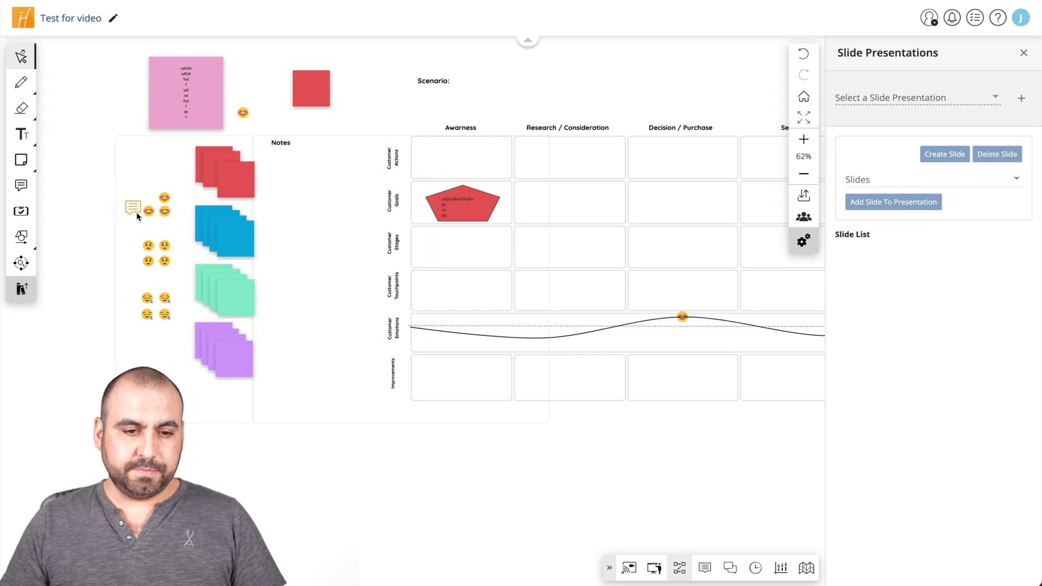
pyautogui.click(134, 209)
pyautogui.moveTo(237, 274)
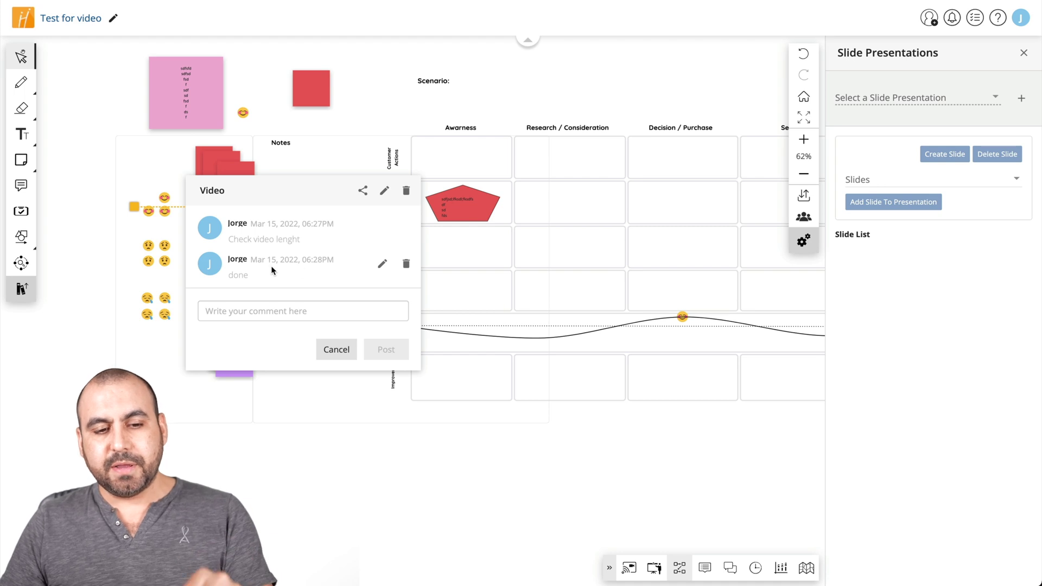
pyautogui.click(216, 463)
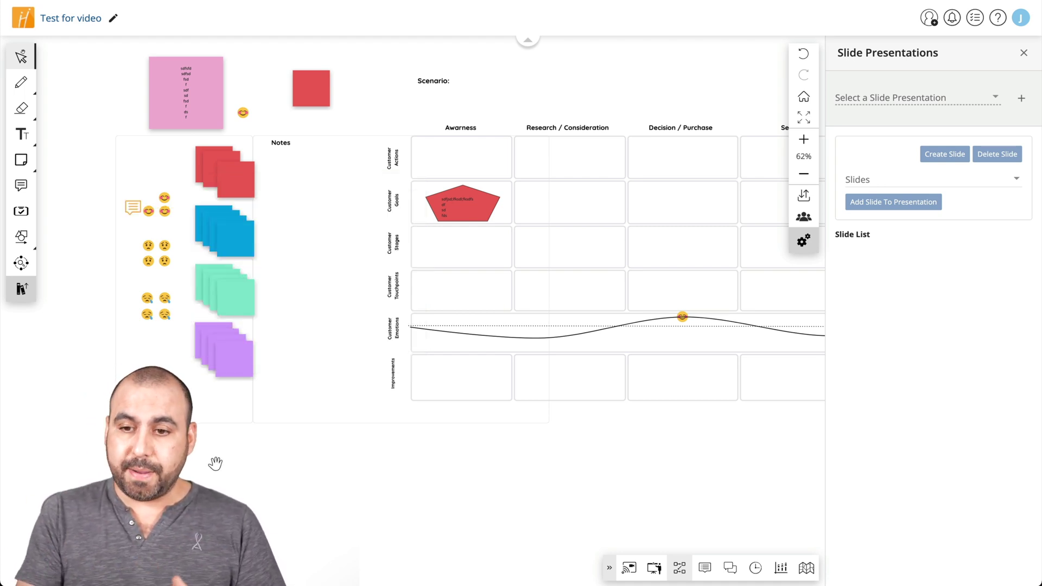
# Step: Draw a new card on the board and pan the view down slightly
pyautogui.click(22, 215)
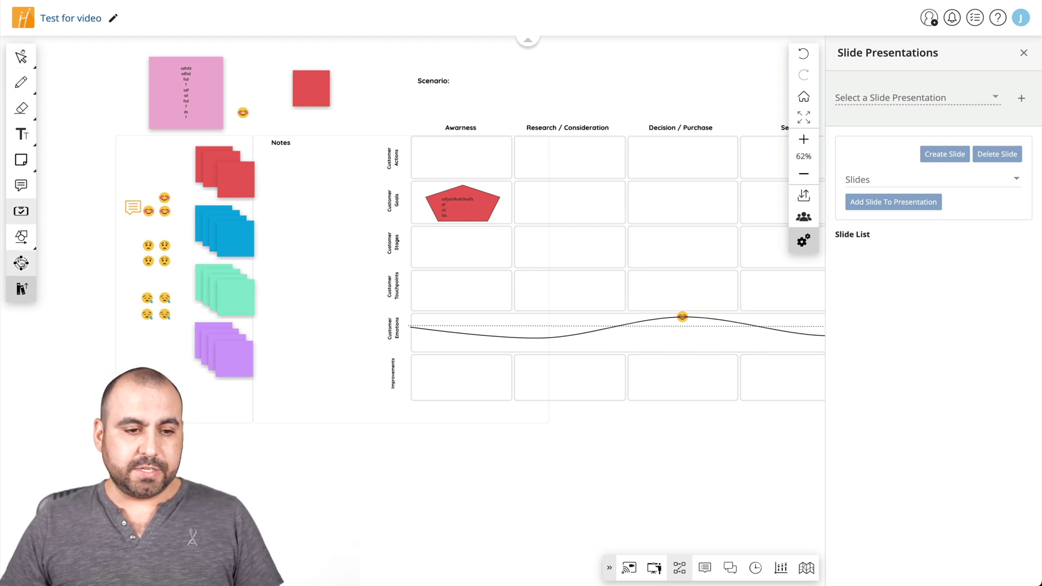
pyautogui.moveTo(83, 239); pyautogui.dragTo(240, 285)
pyautogui.press('Escape')
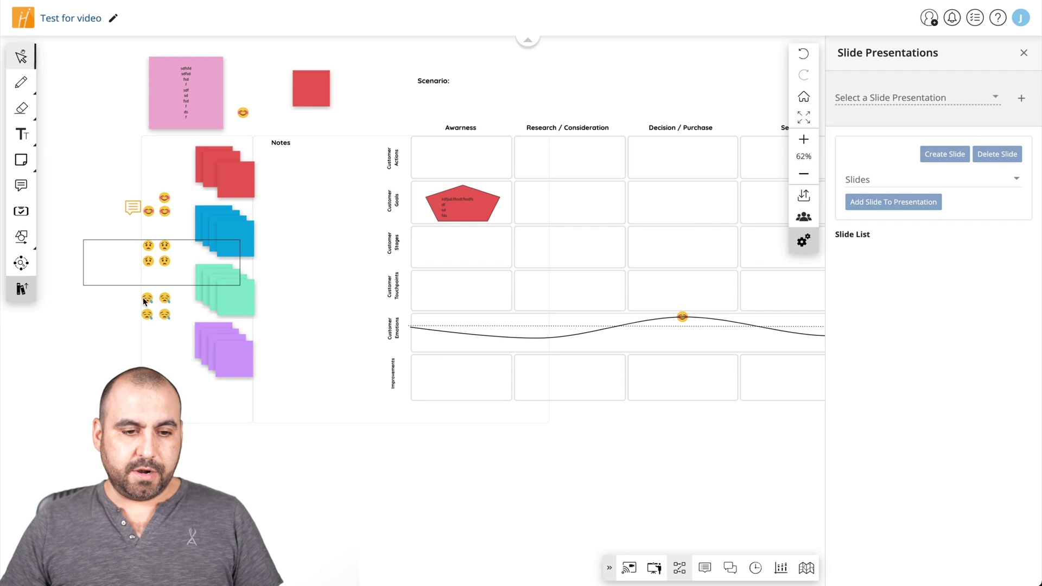
pyautogui.moveTo(98, 242); pyautogui.dragTo(101, 267)
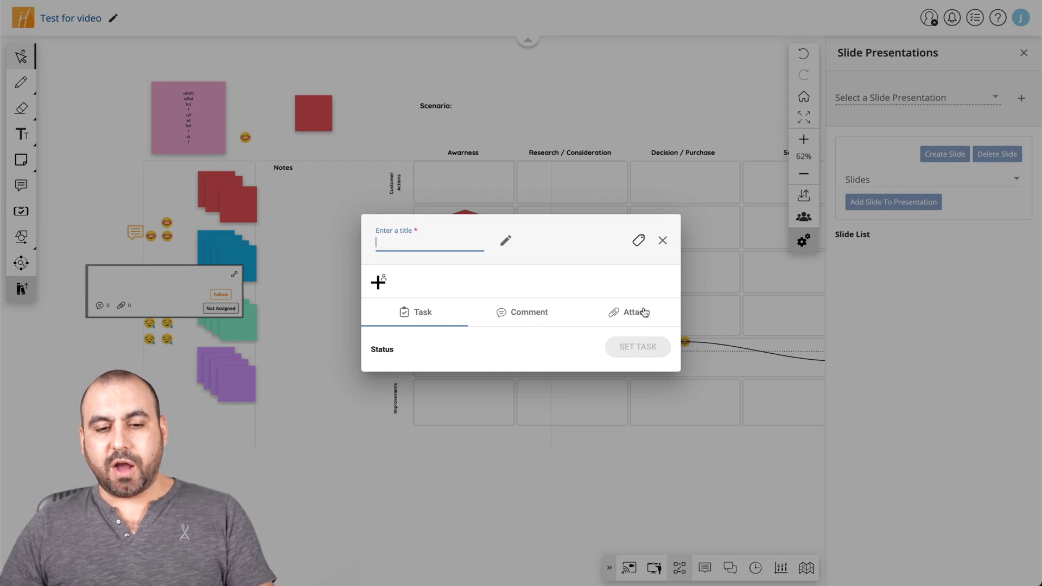
# Step: Title the new card 'test' and close its editor
pyautogui.click(662, 240)
pyautogui.click(615, 337)
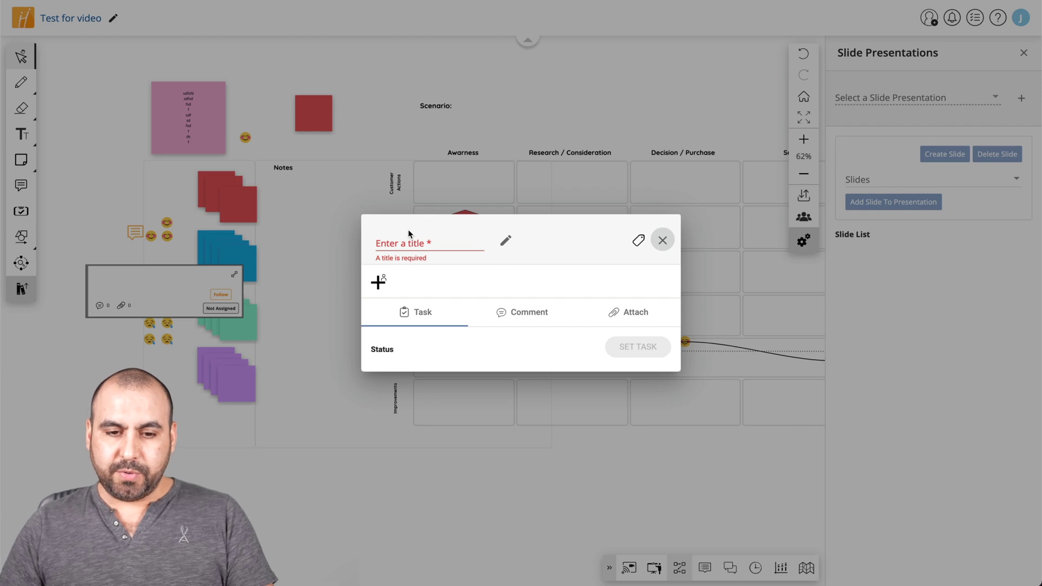
pyautogui.click(408, 238)
pyautogui.write('test')
pyautogui.click(663, 240)
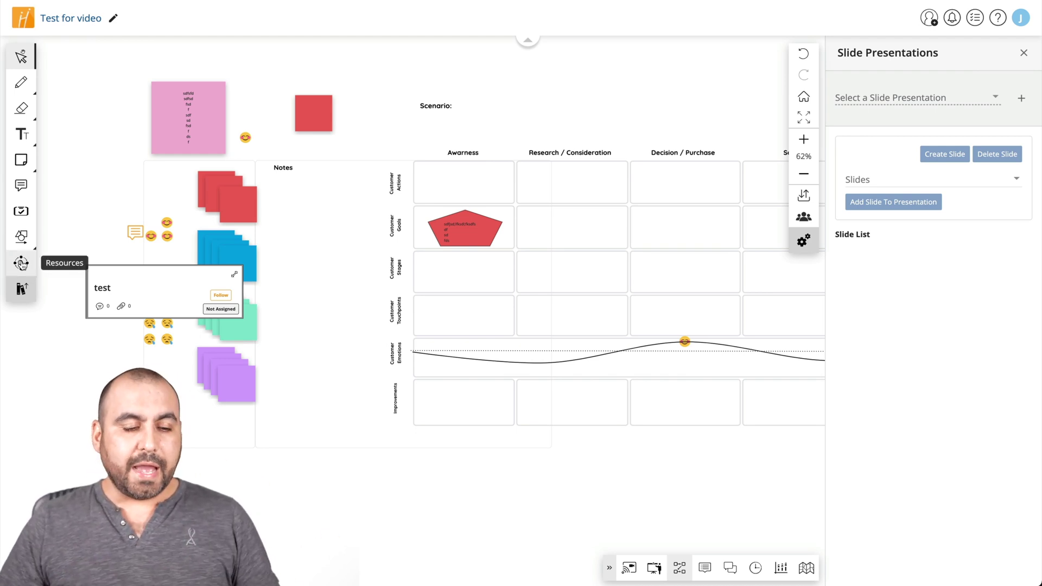
pyautogui.click(21, 263)
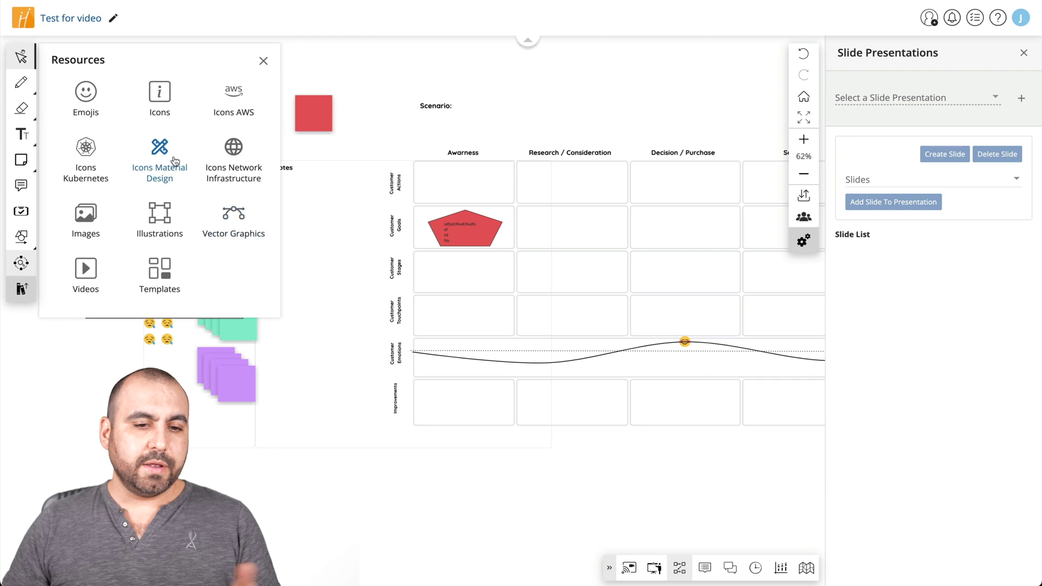
pyautogui.click(231, 214)
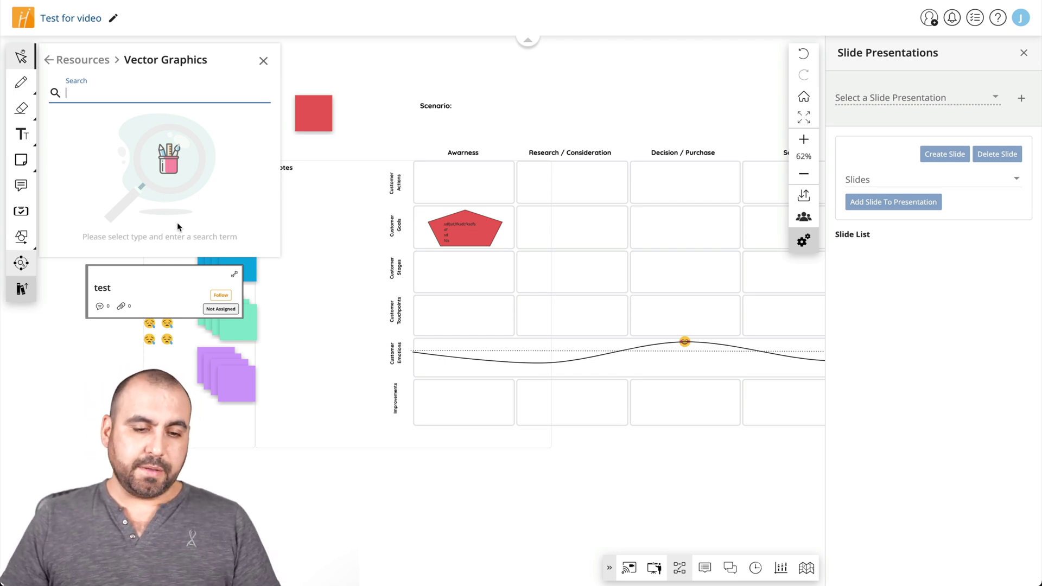
pyautogui.write('cow')
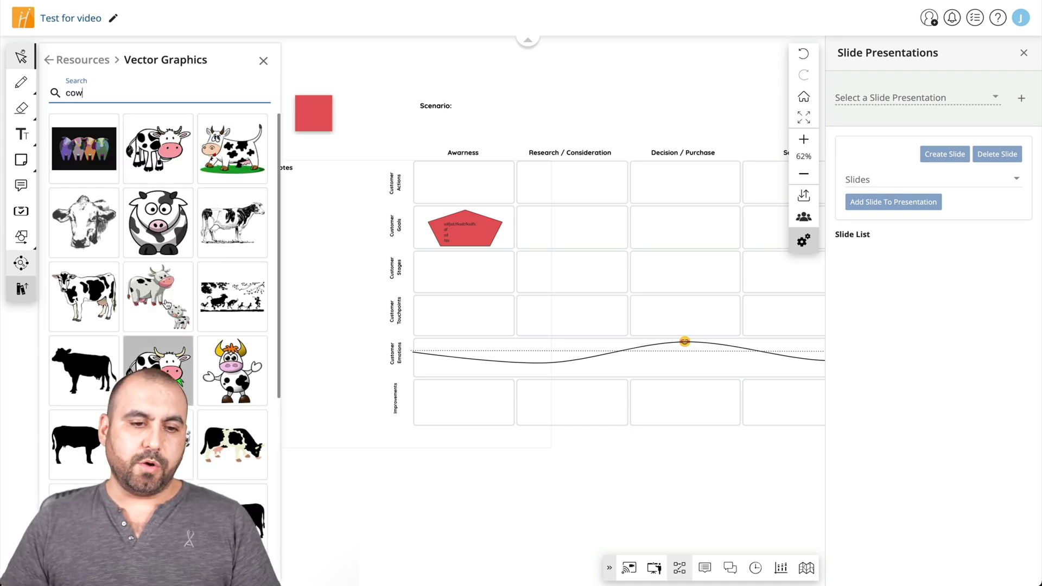
pyautogui.click(262, 61)
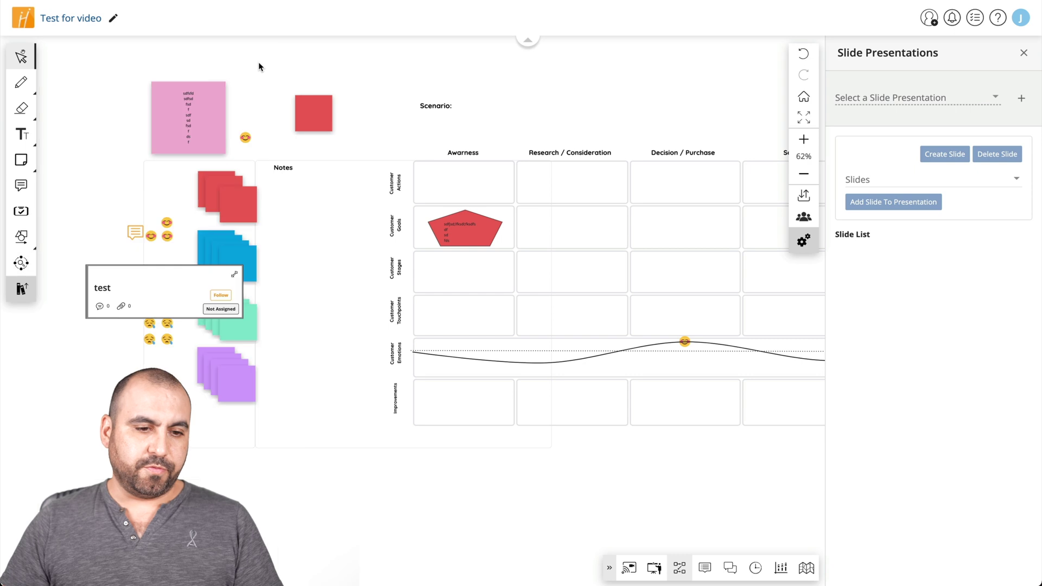
# Step: Close the Slide Presentations panel and copy the board's member link
pyautogui.click(1024, 55)
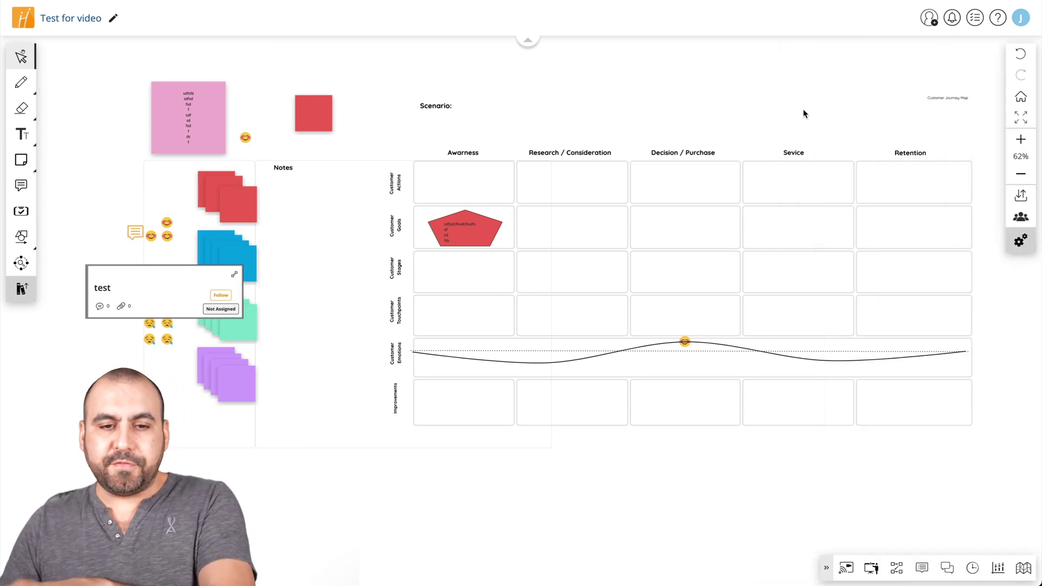
pyautogui.click(928, 20)
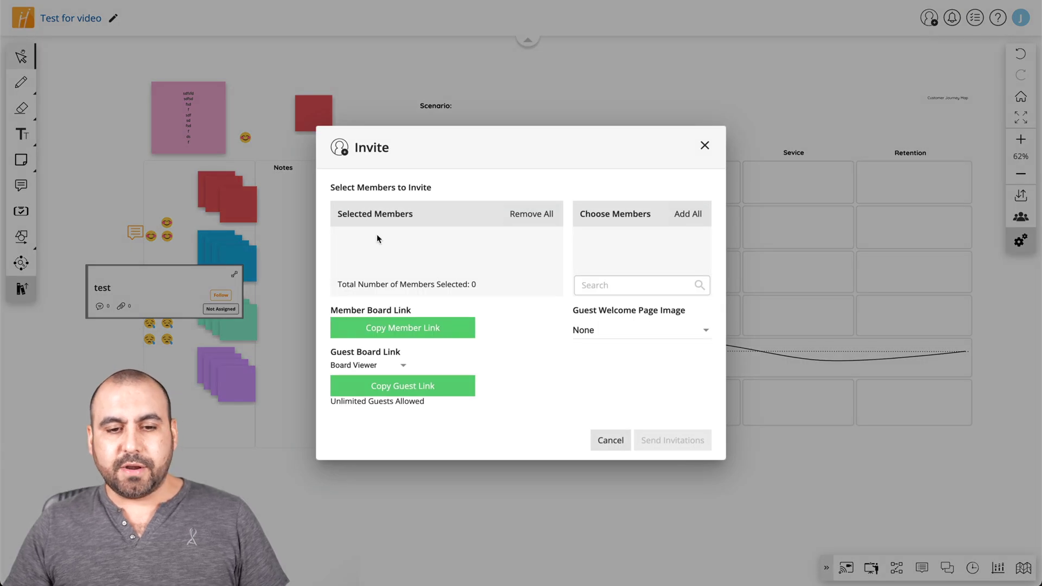
pyautogui.click(427, 332)
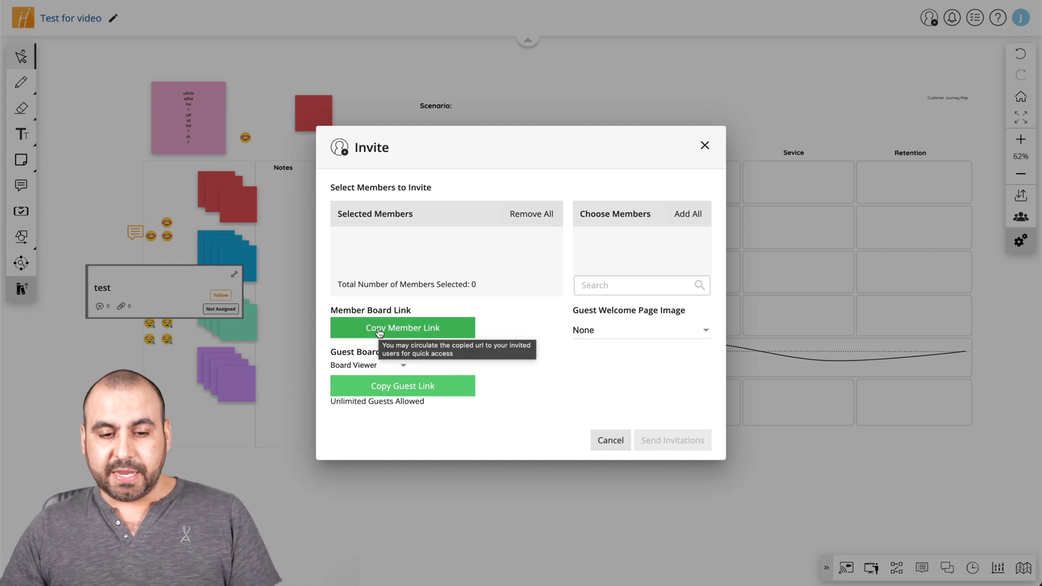
# Step: Copy a guest link with the view-only Board Viewer role
pyautogui.click(393, 367)
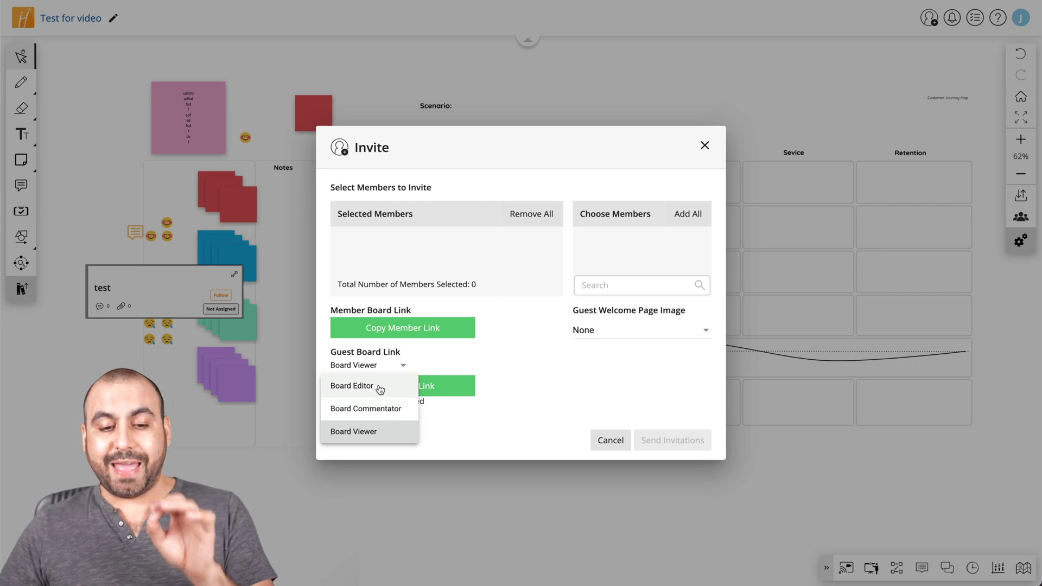
pyautogui.click(388, 432)
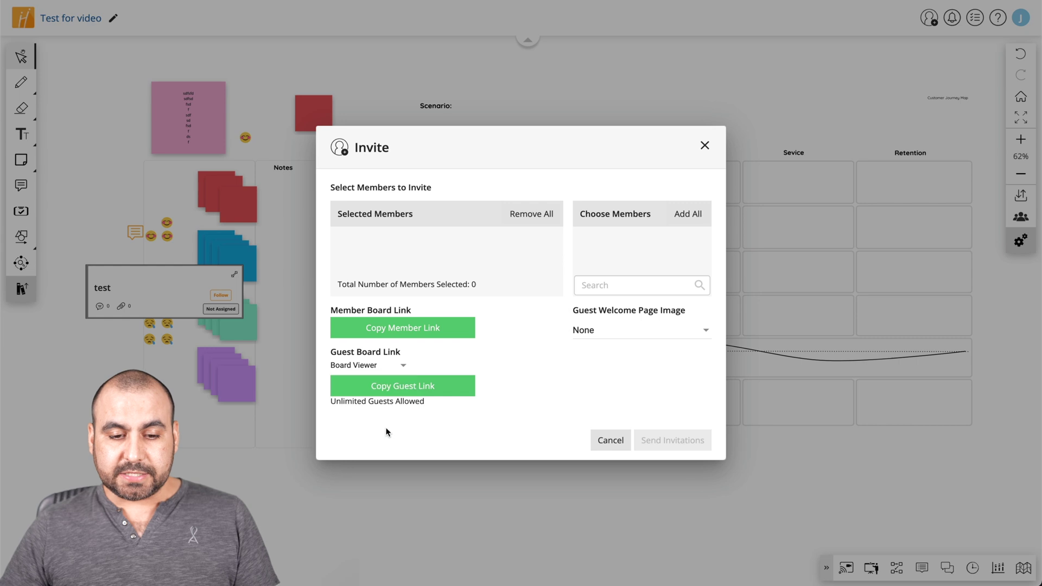
pyautogui.click(393, 387)
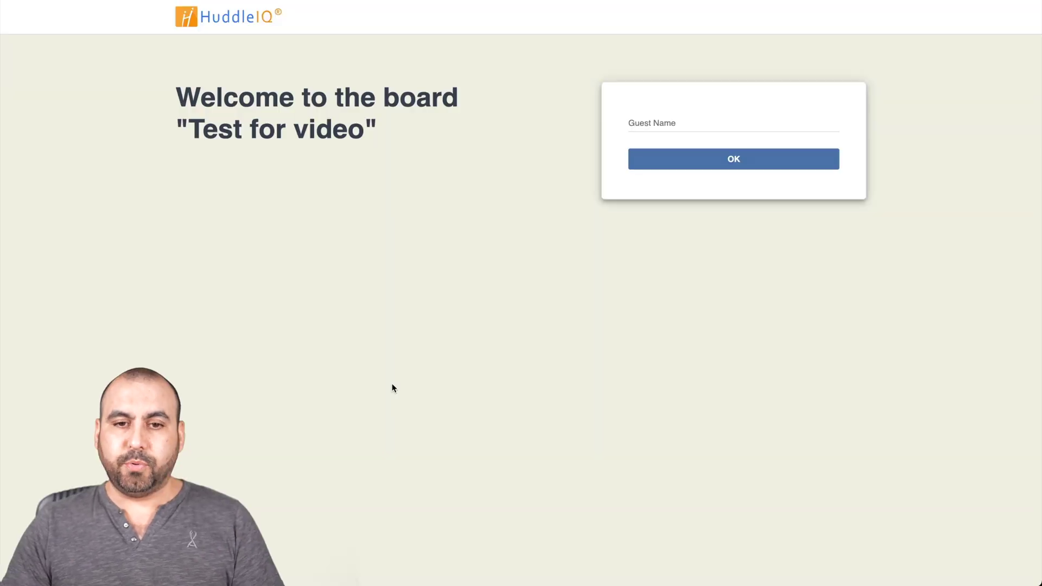
# Step: Join the 'Test for video' board as guest 'guest for video' and skip the quick tips tour
pyautogui.click(720, 127)
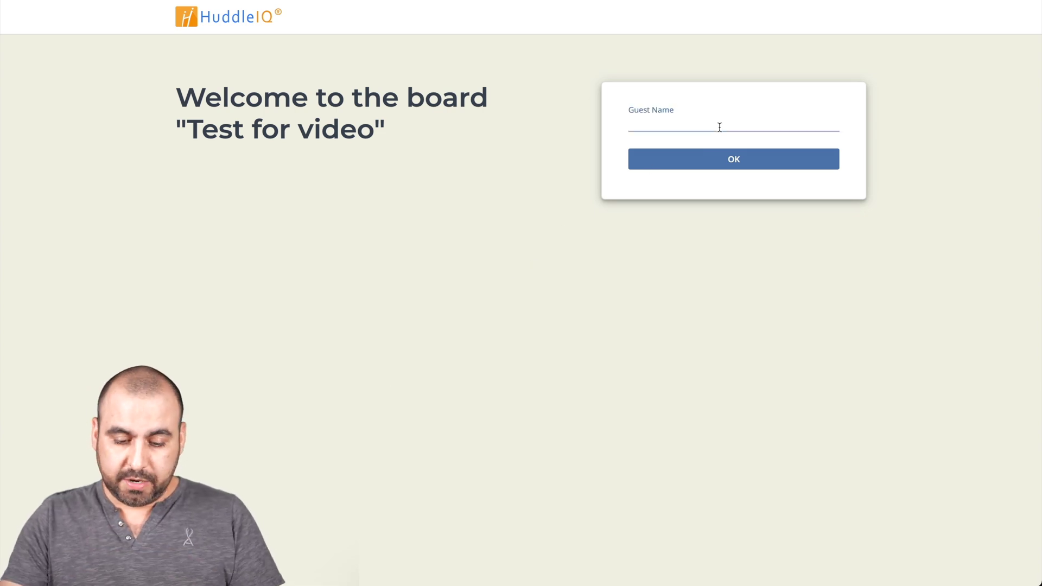
pyautogui.write('guest for video')
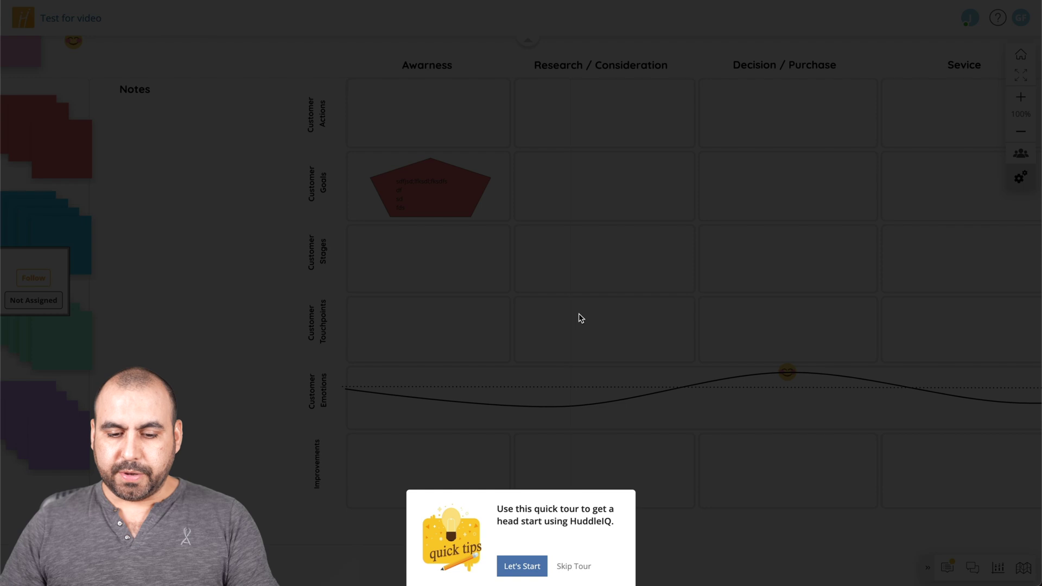
pyautogui.click(584, 567)
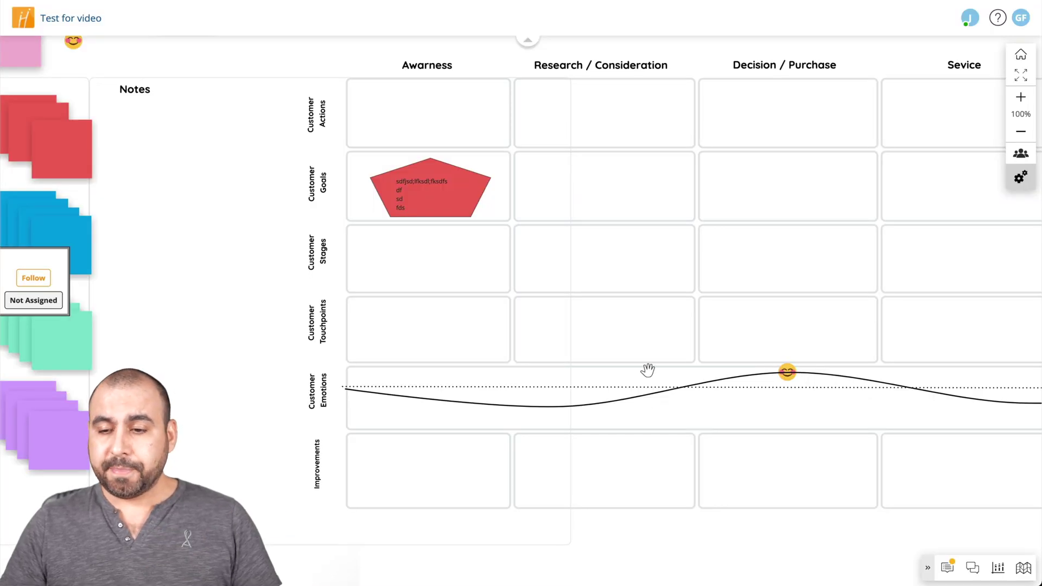
# Step: Zoom out to 56% and open the Comments panel on the first Video thread
pyautogui.scroll(-3, 647, 370)
pyautogui.scroll(2, 647, 370)
pyautogui.scroll(-2, 647, 370)
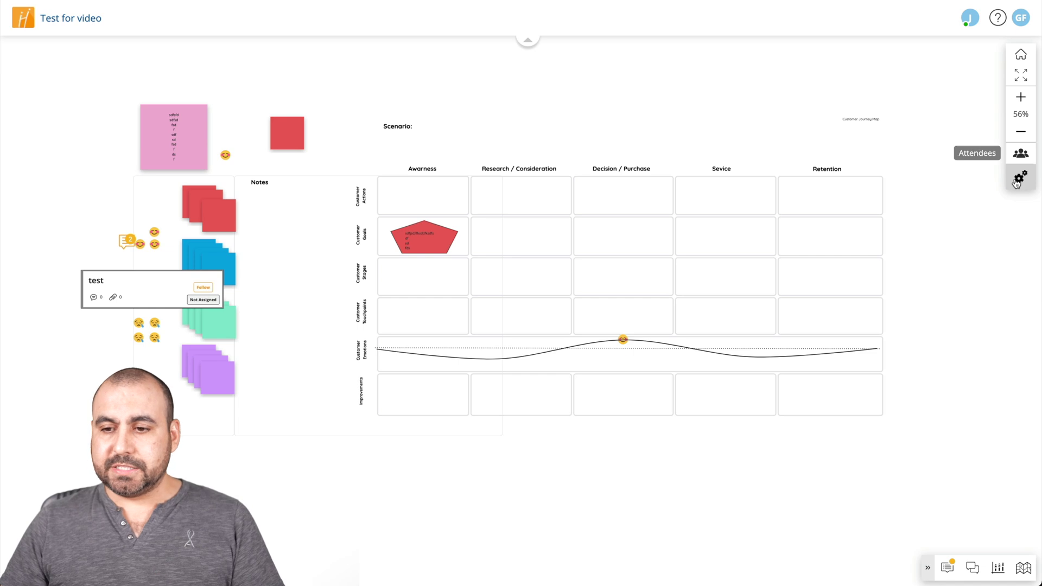
pyautogui.click(947, 568)
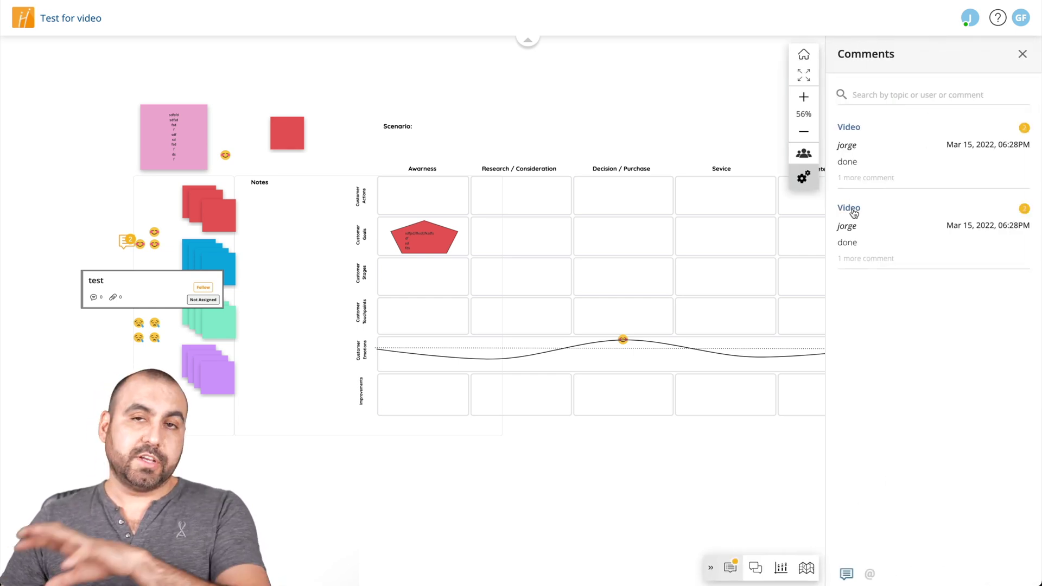
pyautogui.click(1024, 131)
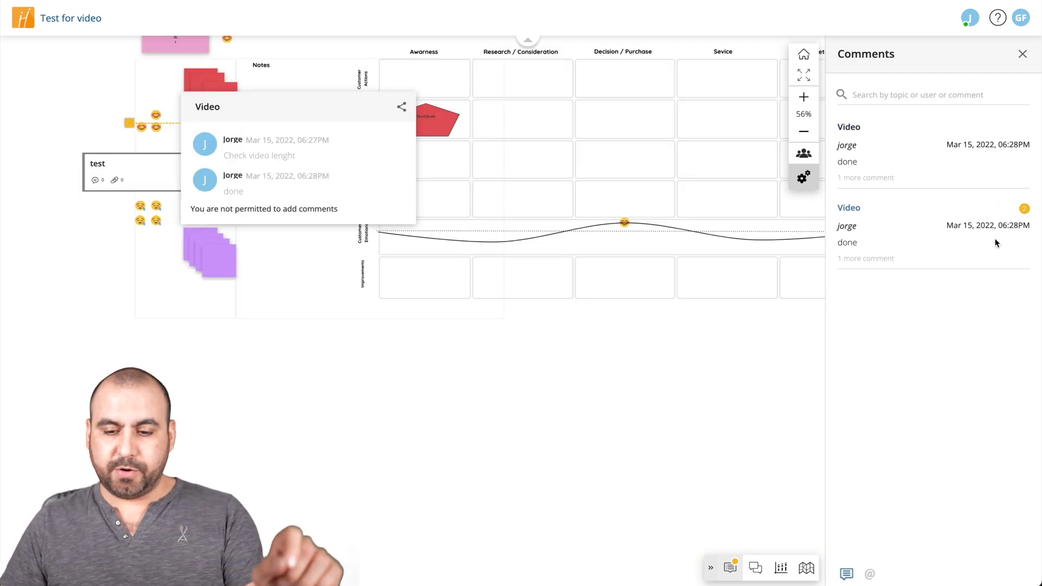
# Step: As the guest, check the board chat and poll history, then jump around the board with the overview map
pyautogui.click(756, 570)
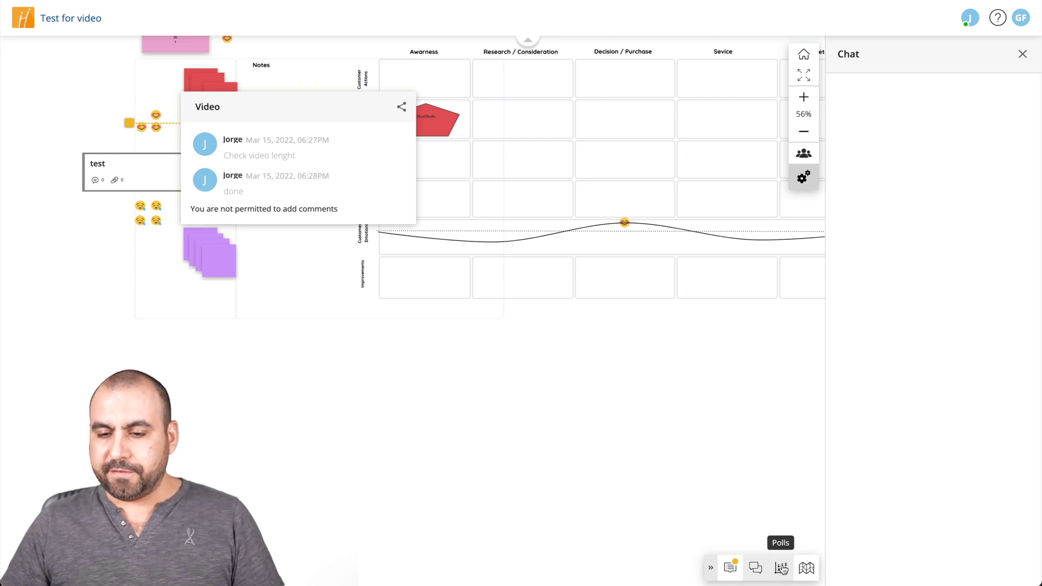
pyautogui.click(782, 569)
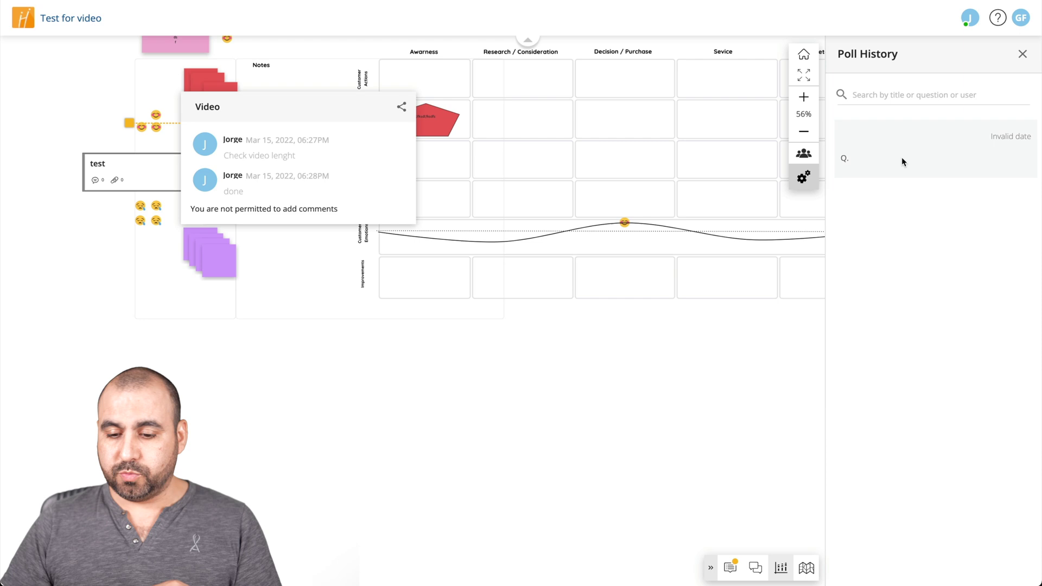
pyautogui.click(807, 569)
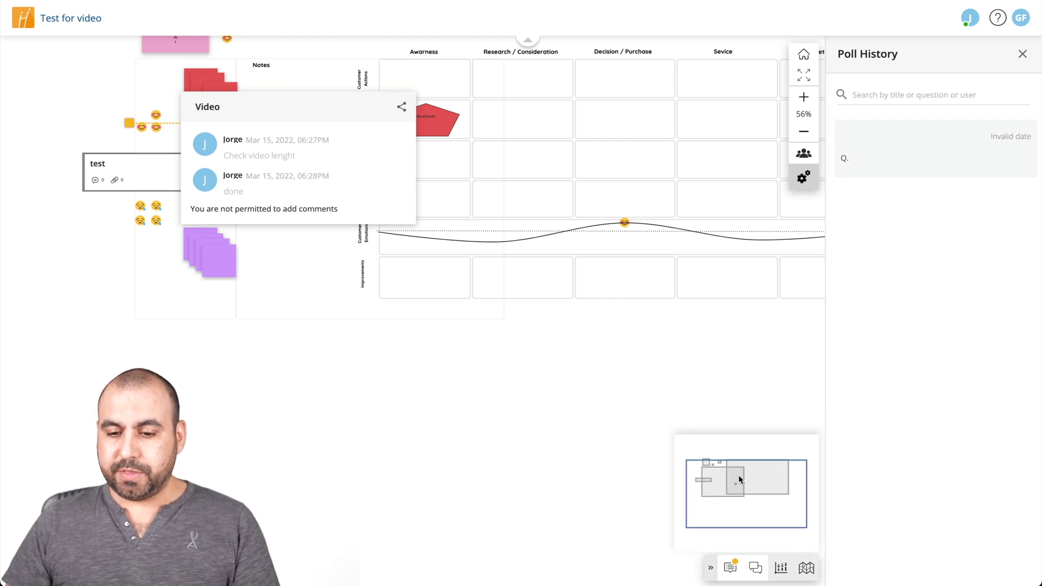
pyautogui.click(763, 472)
pyautogui.click(726, 490)
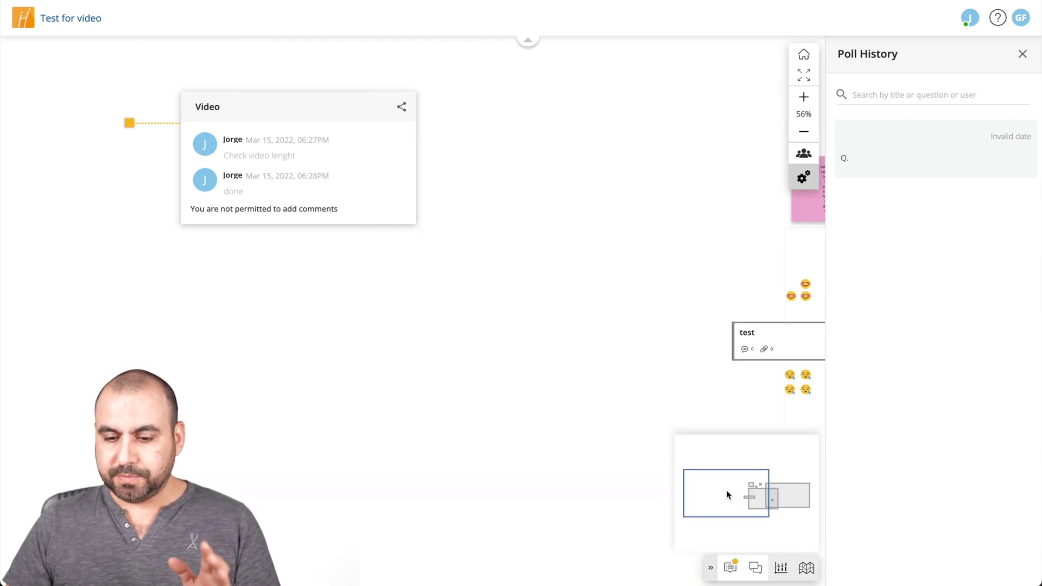
pyautogui.click(745, 490)
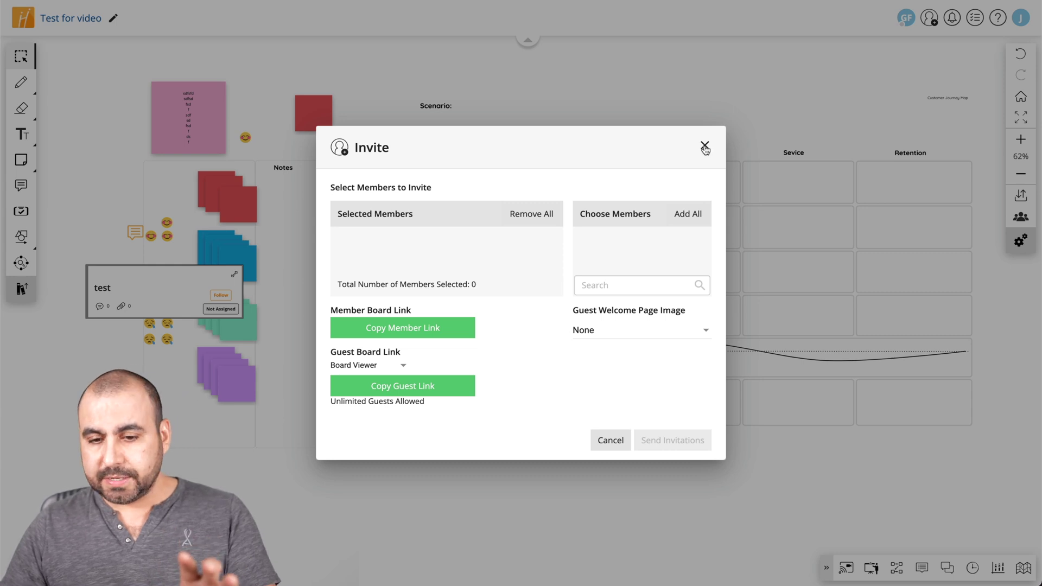
# Step: Close the Invite dialog so the whole journey map board is visible
pyautogui.click(704, 146)
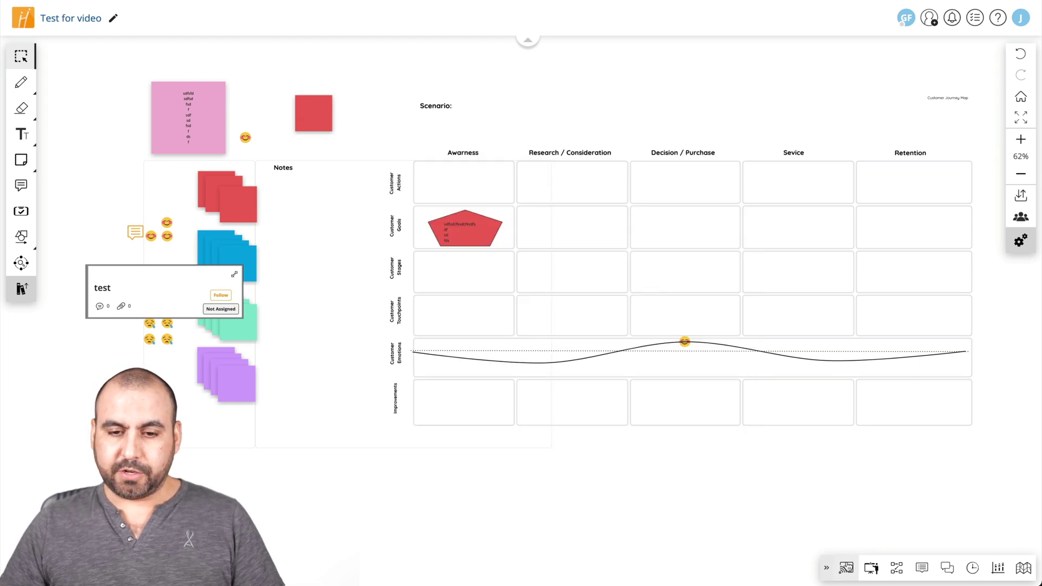
pyautogui.click(846, 567)
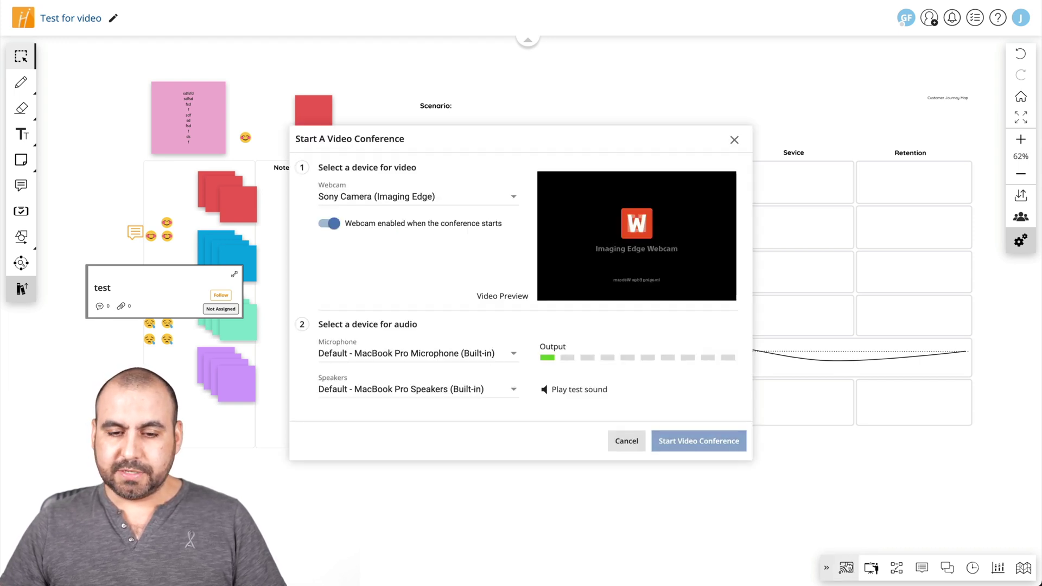
# Step: Choose the FaceTime HD Camera as the webcam and start the video conference
pyautogui.click(411, 199)
pyautogui.click(412, 228)
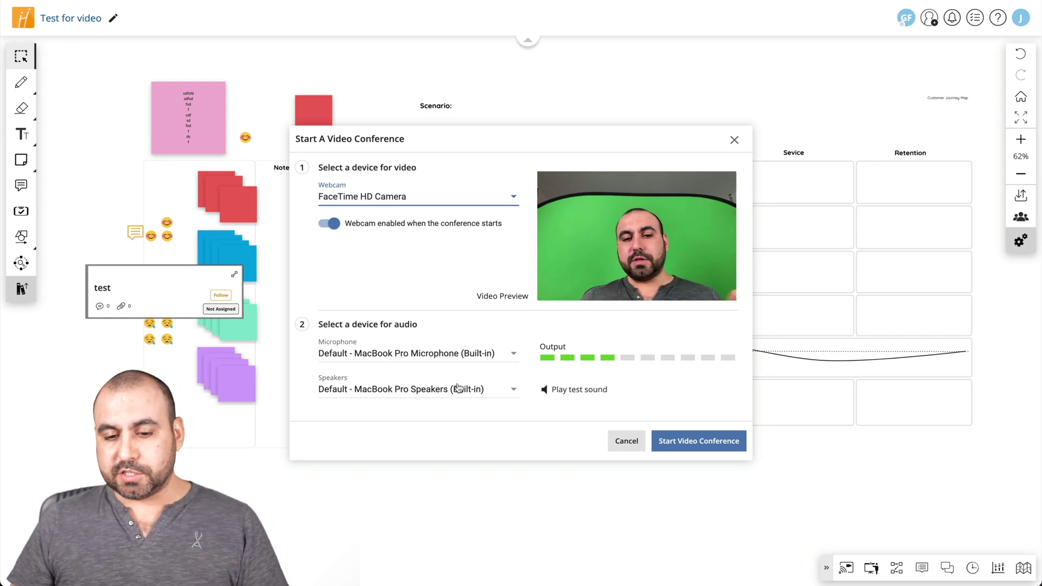
pyautogui.click(677, 442)
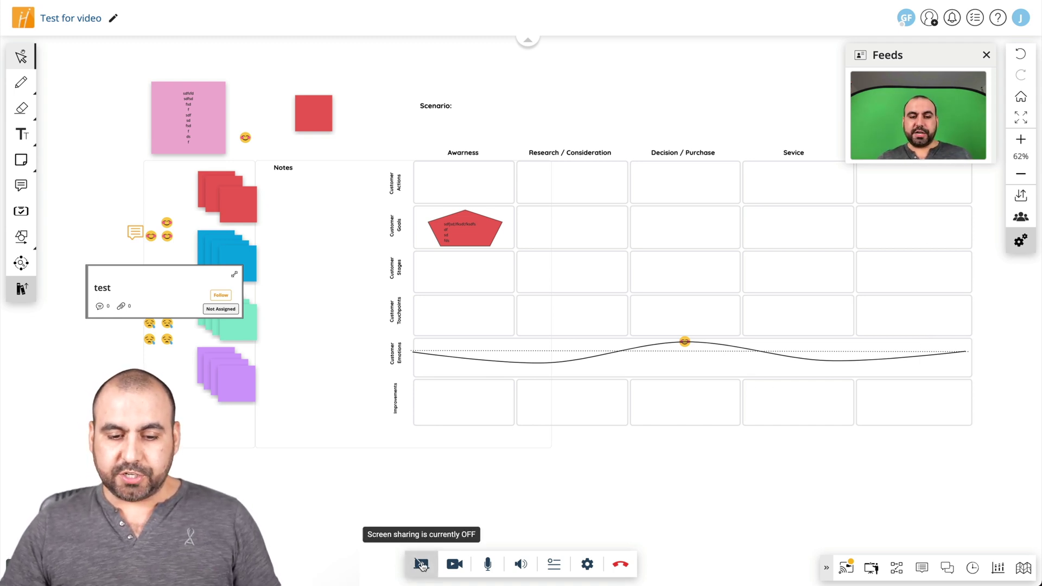
# Step: Turn off the webcam and end the video conference for all participants
pyautogui.click(453, 565)
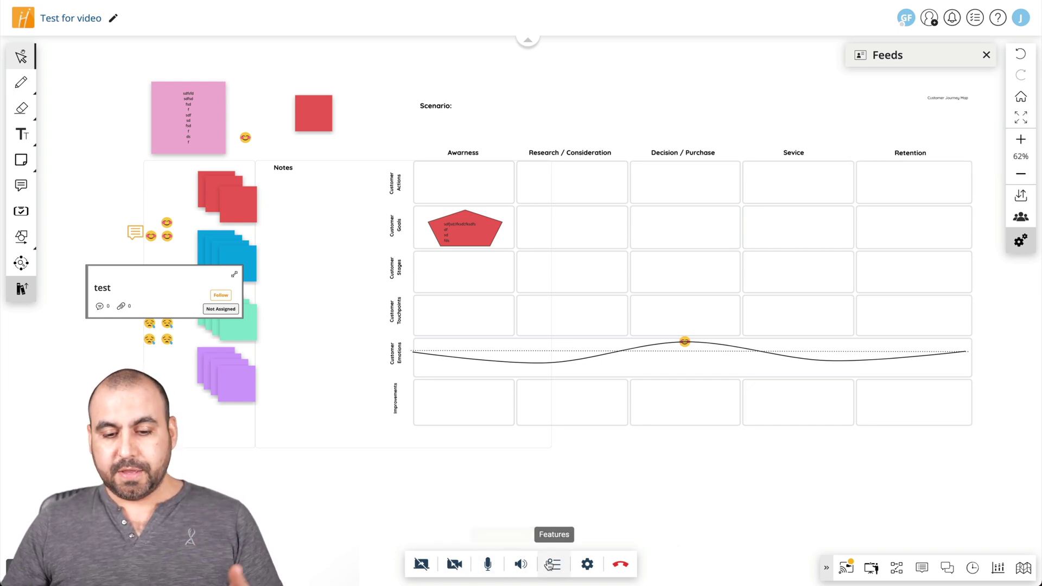
pyautogui.click(620, 565)
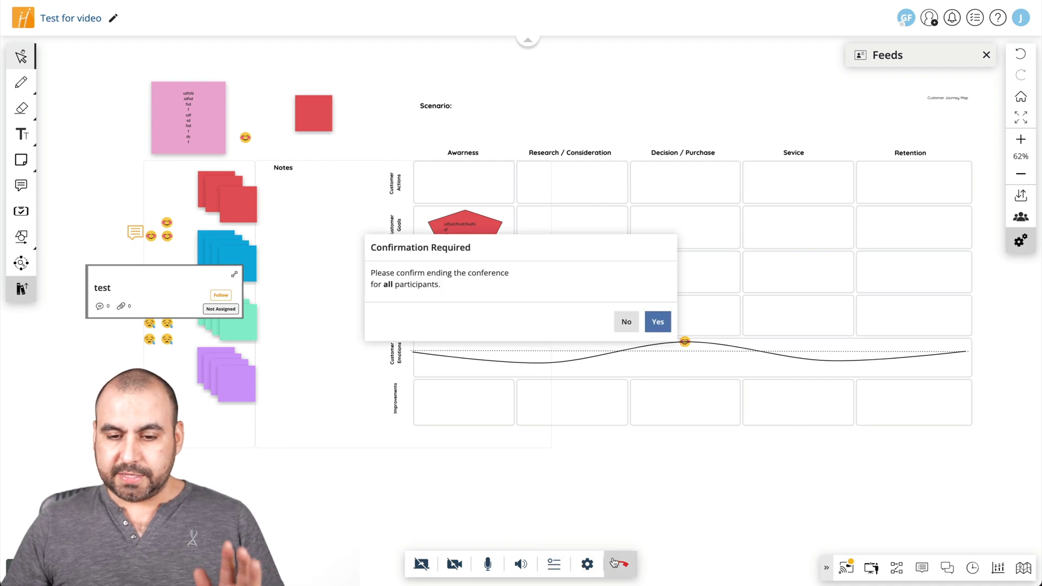
pyautogui.click(657, 325)
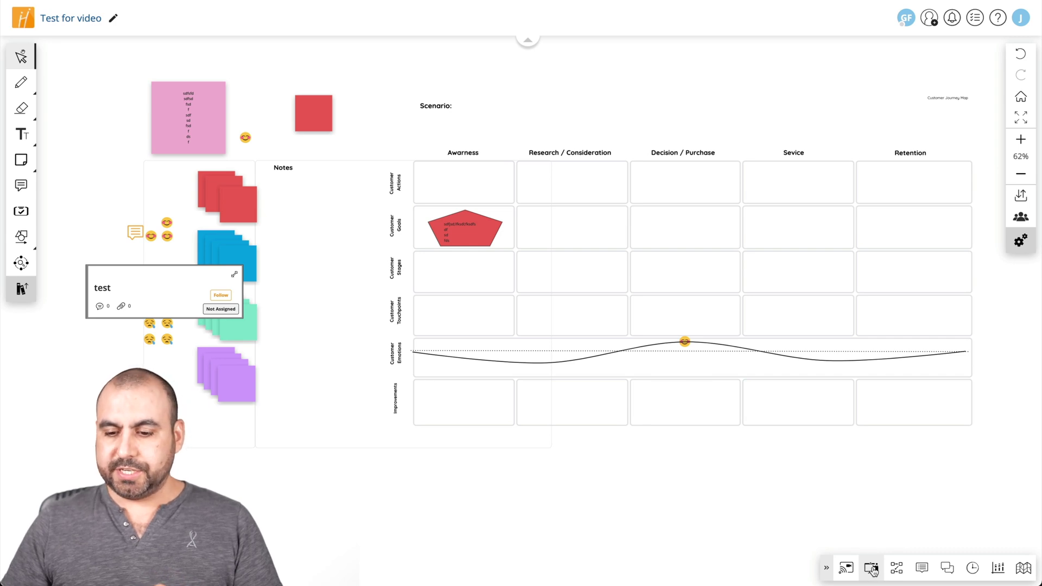
pyautogui.click(871, 570)
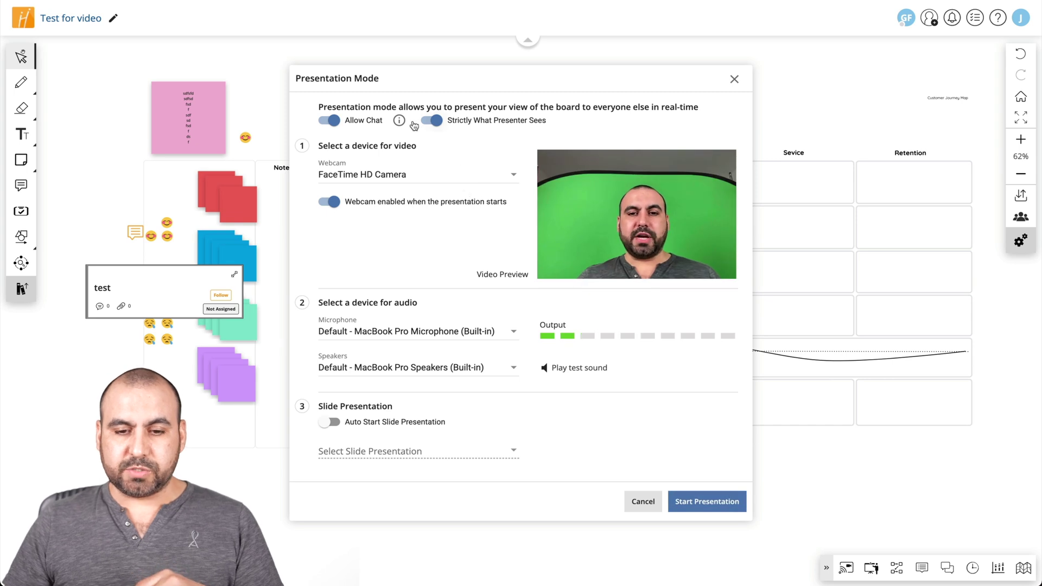
# Step: Back out of presentation mode unstarted and post the message 'test' in the board chat
pyautogui.click(645, 503)
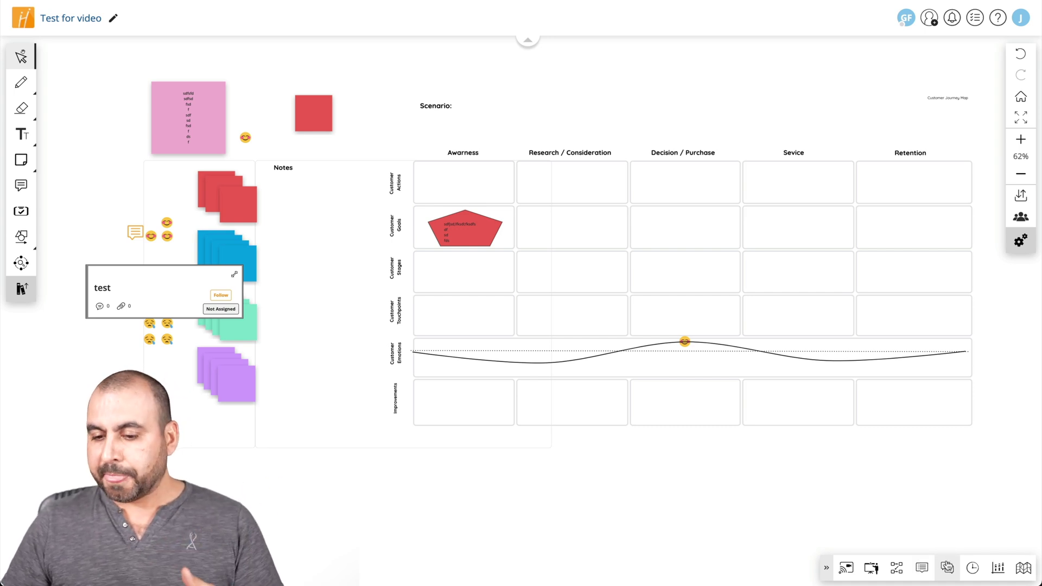
pyautogui.click(948, 567)
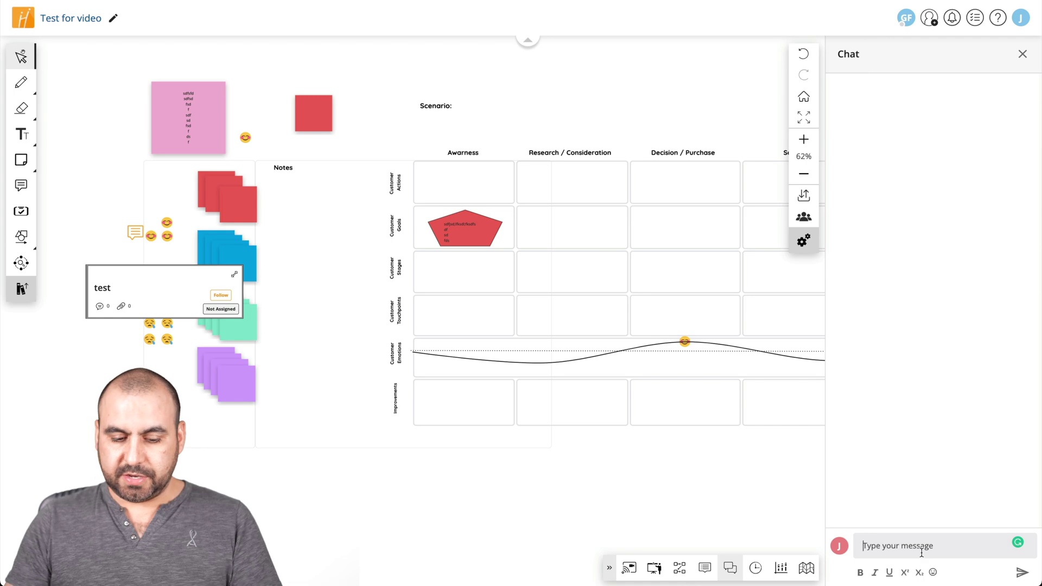
pyautogui.write('test')
pyautogui.press('Return')
pyautogui.click(1021, 573)
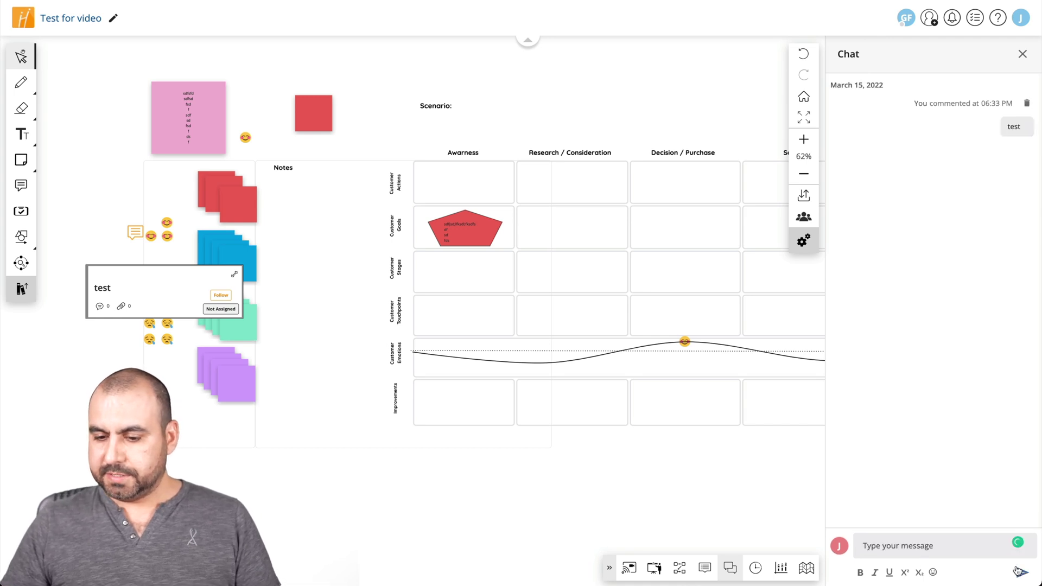
# Step: Check the task timer without starting it, then bring up the Poll History panel
pyautogui.click(756, 568)
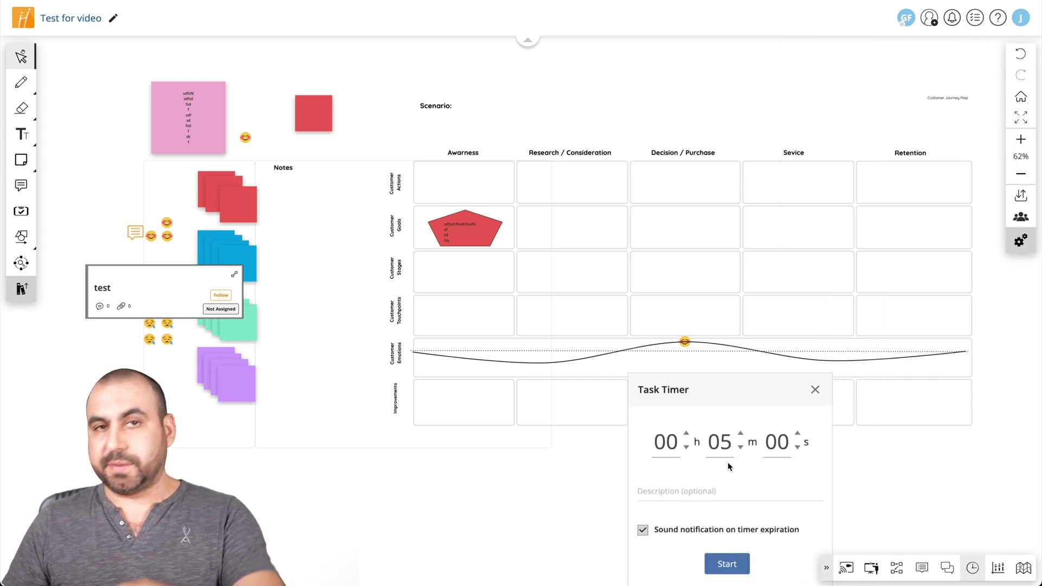
pyautogui.click(814, 389)
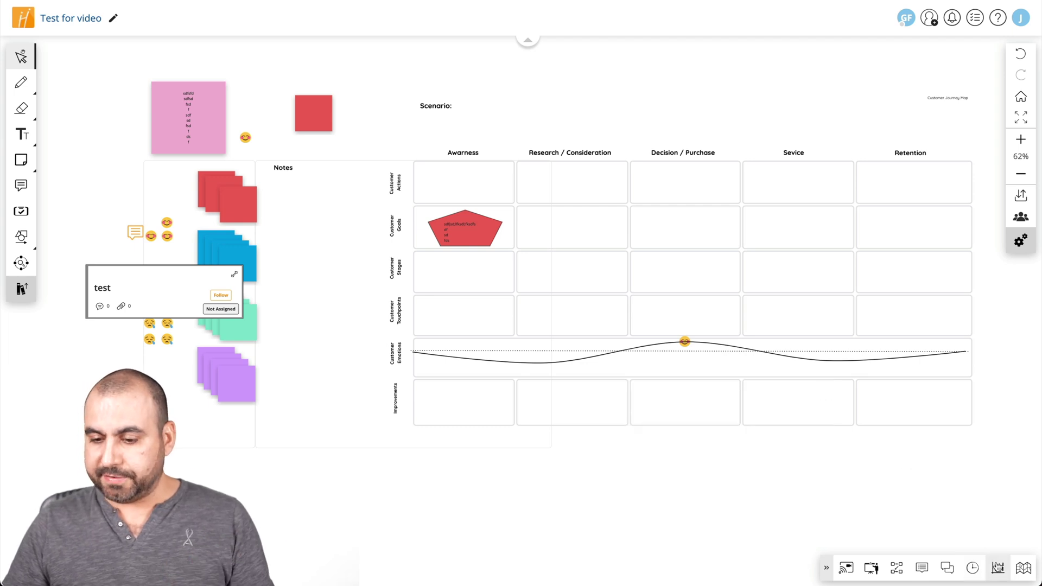
pyautogui.click(997, 569)
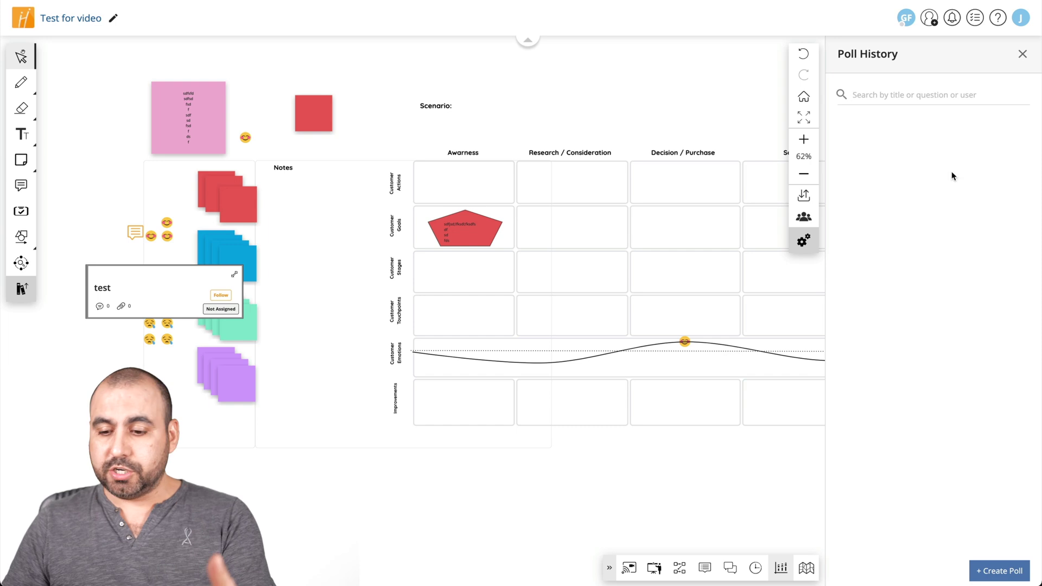
# Step: Create a new poll named 'question' asking 'what do you think of HuddleIQ'
pyautogui.click(999, 570)
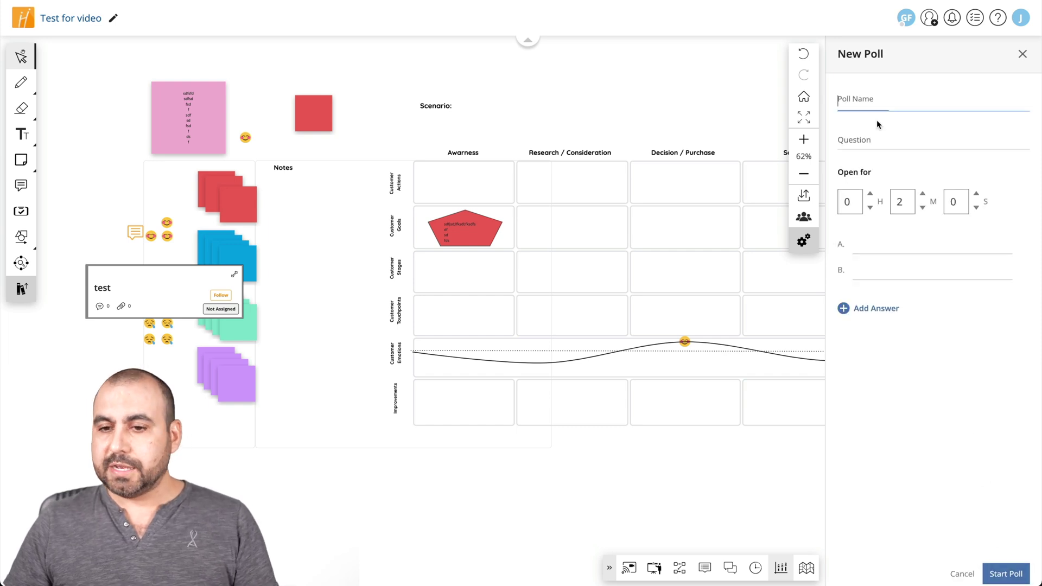
pyautogui.click(873, 100)
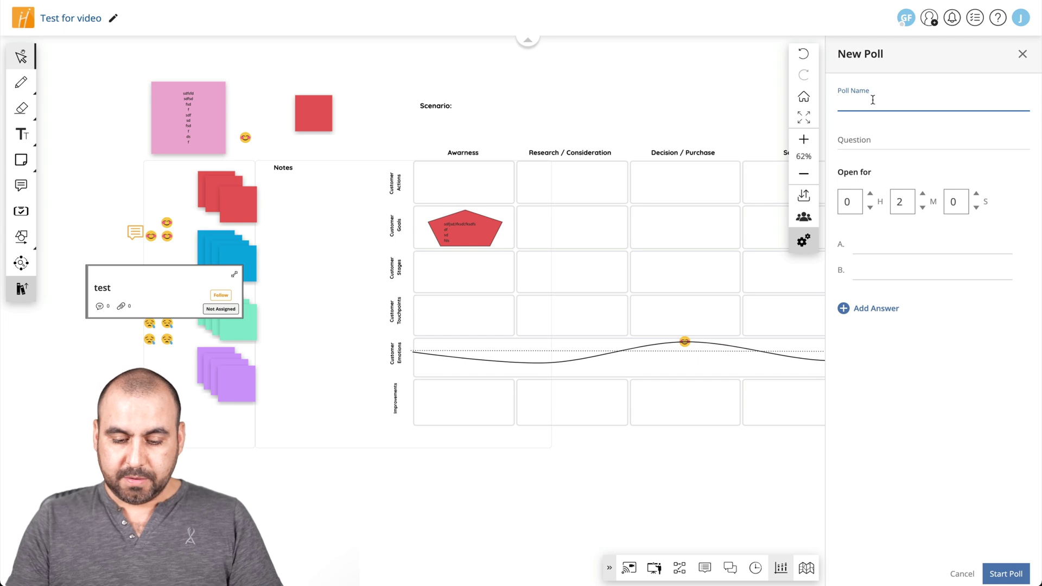
pyautogui.write('question')
pyautogui.click(874, 133)
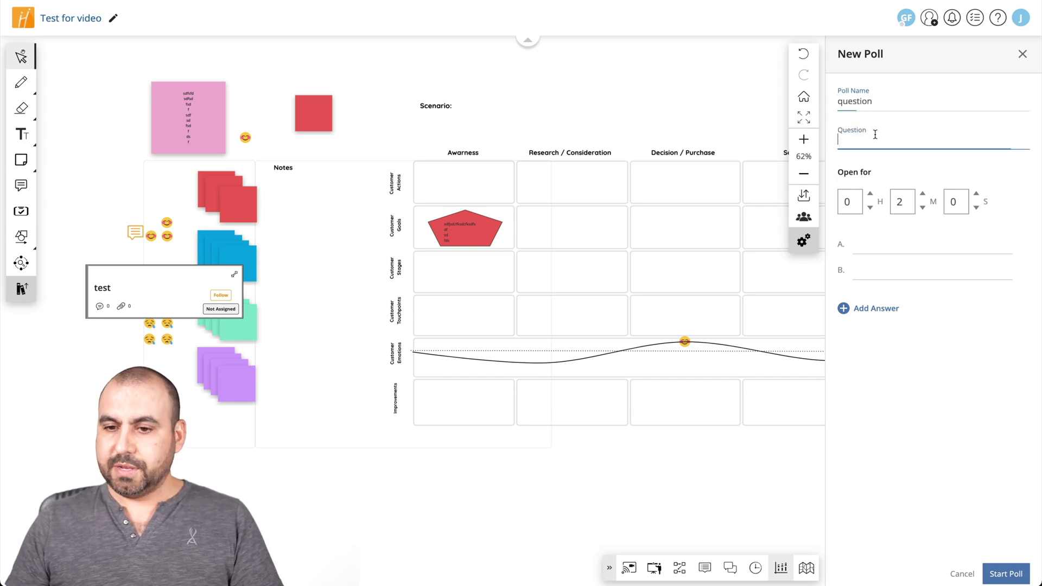
pyautogui.write('what do ')
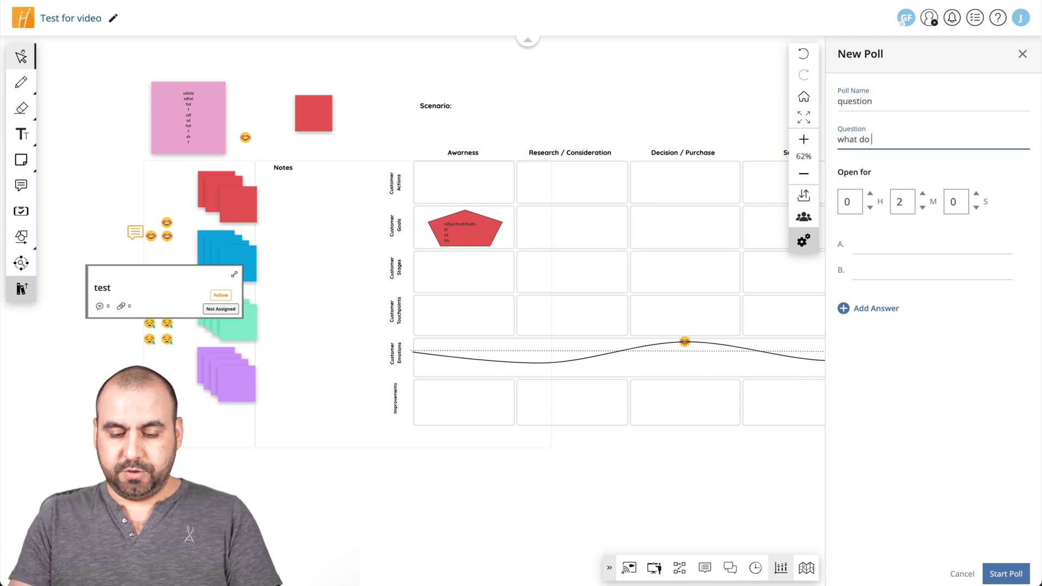
pyautogui.write('you think of ')
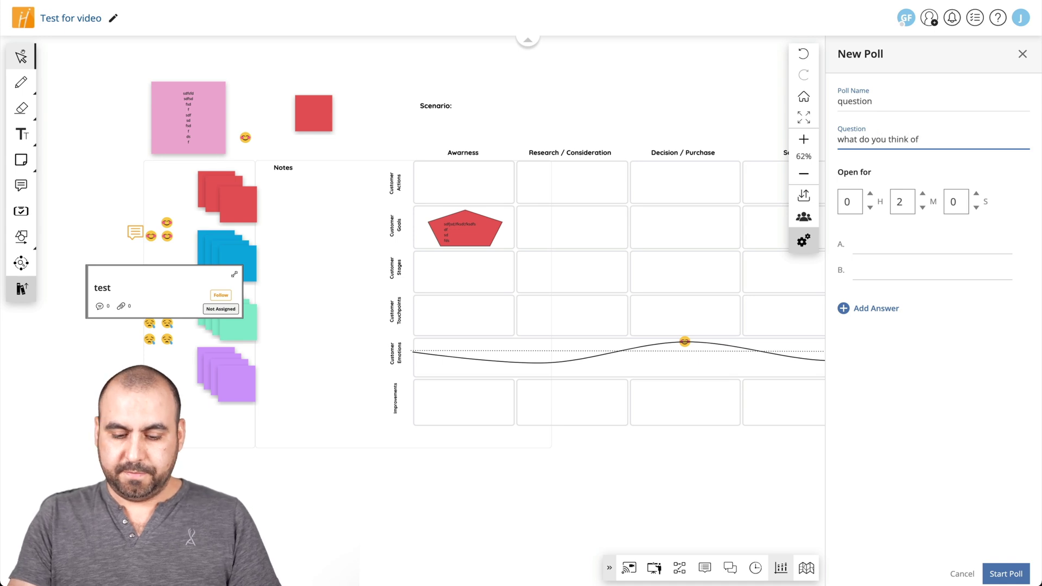
pyautogui.write('Hiun')
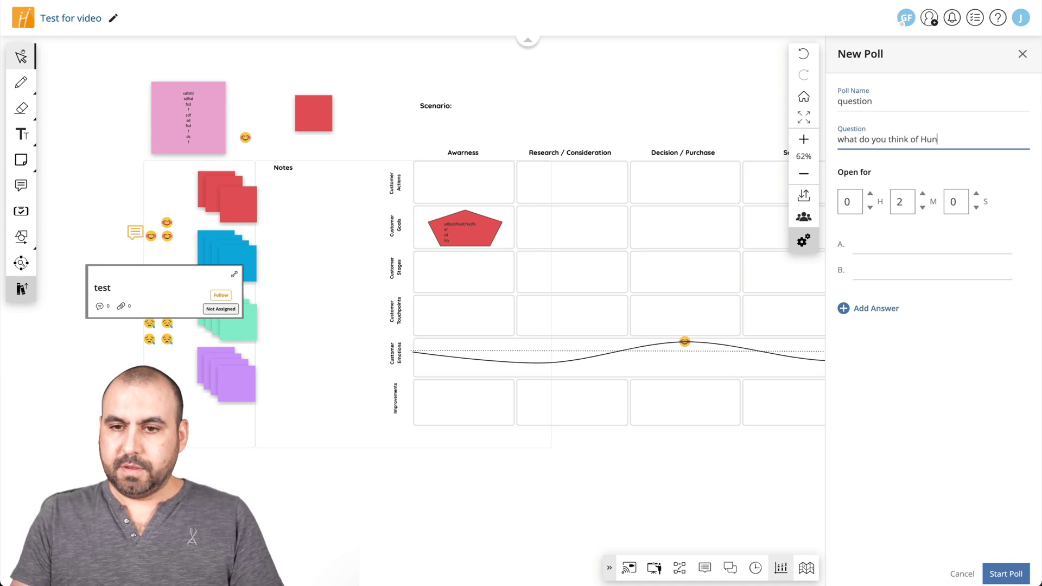
pyautogui.press('BackSpace')
pyautogui.press('BackSpace')
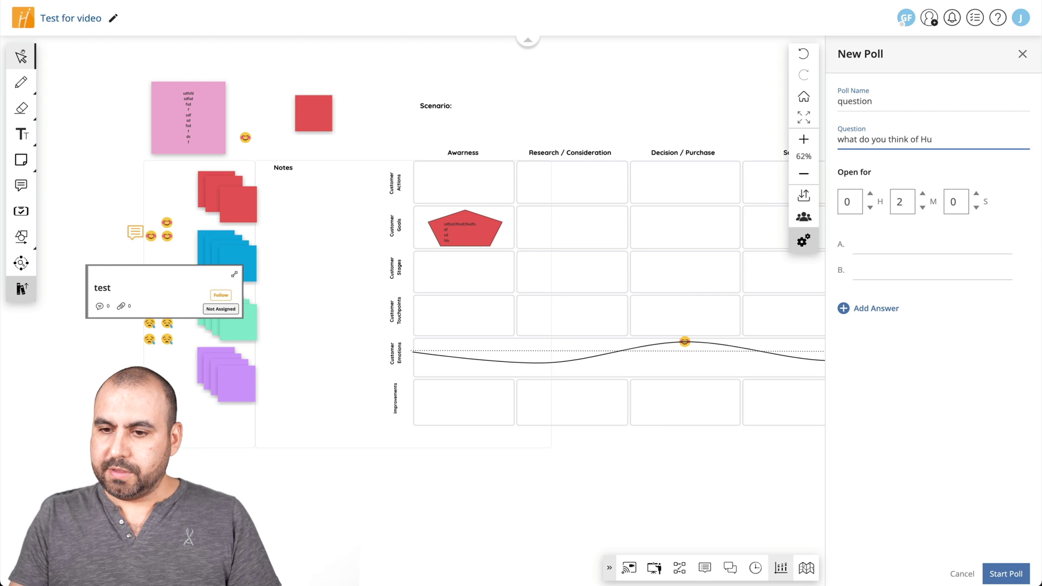
pyautogui.write('uddle !')
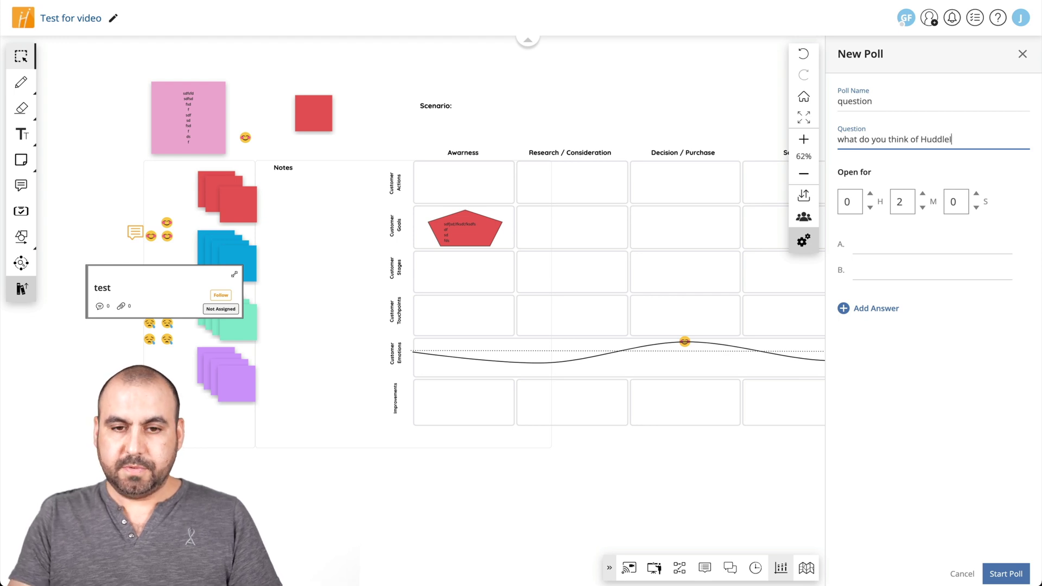
pyautogui.press('BackSpace')
pyautogui.write('IQ')
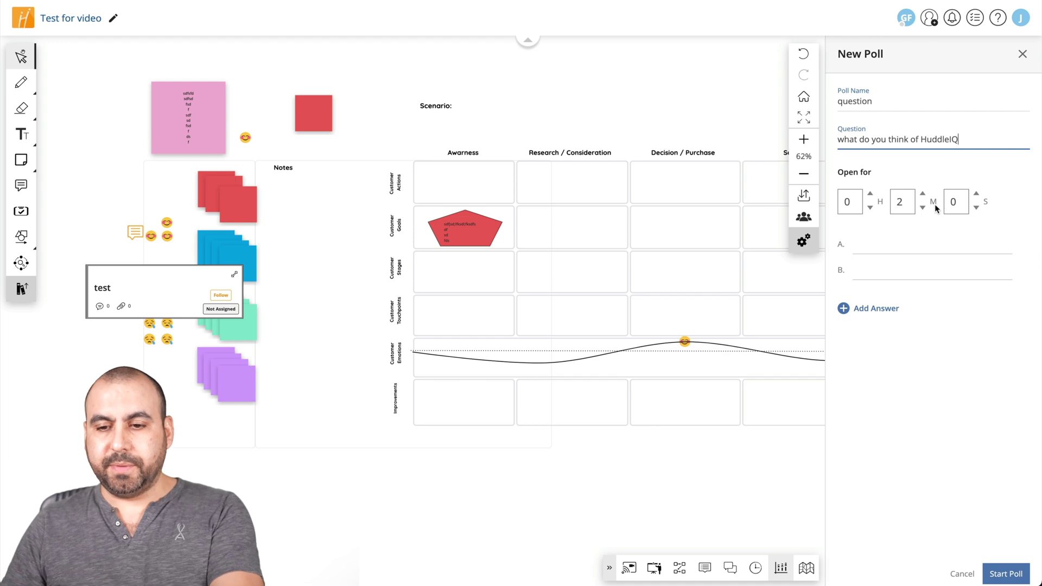
# Step: Give the poll answers YES and NO and start it
pyautogui.click(894, 244)
pyautogui.write('YES')
pyautogui.click(901, 268)
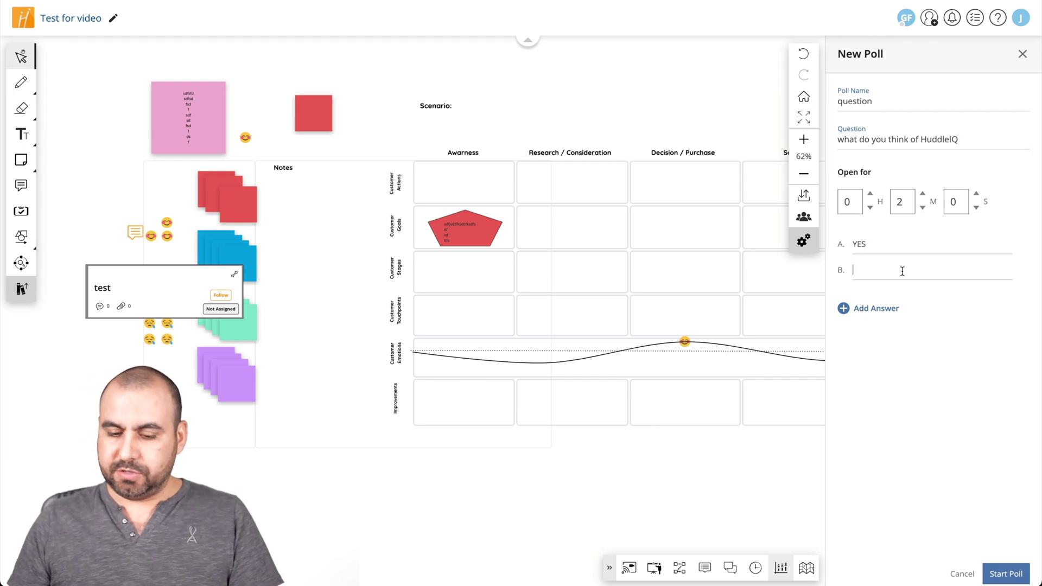
pyautogui.write('NO')
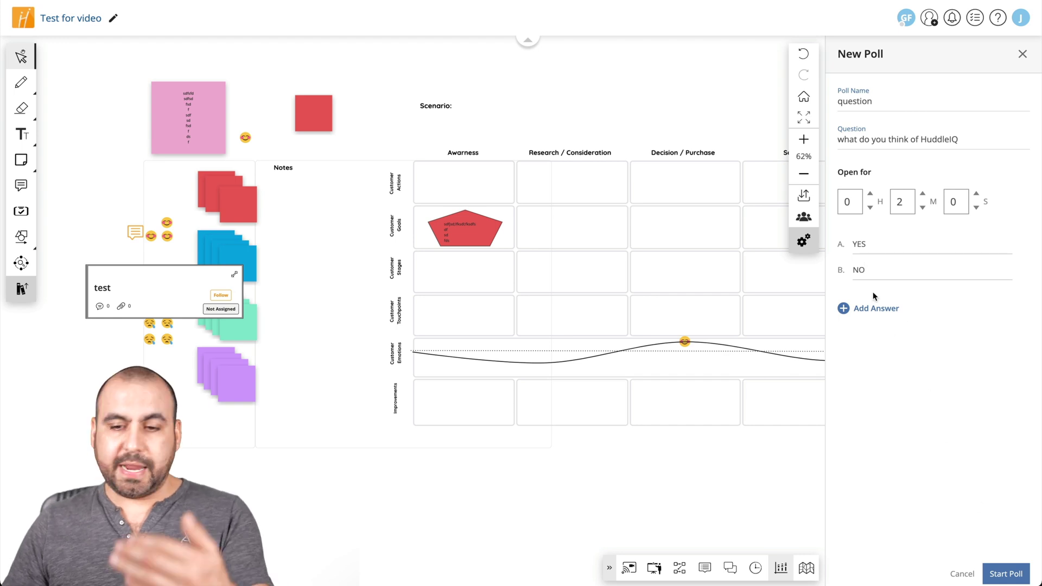
pyautogui.click(1003, 571)
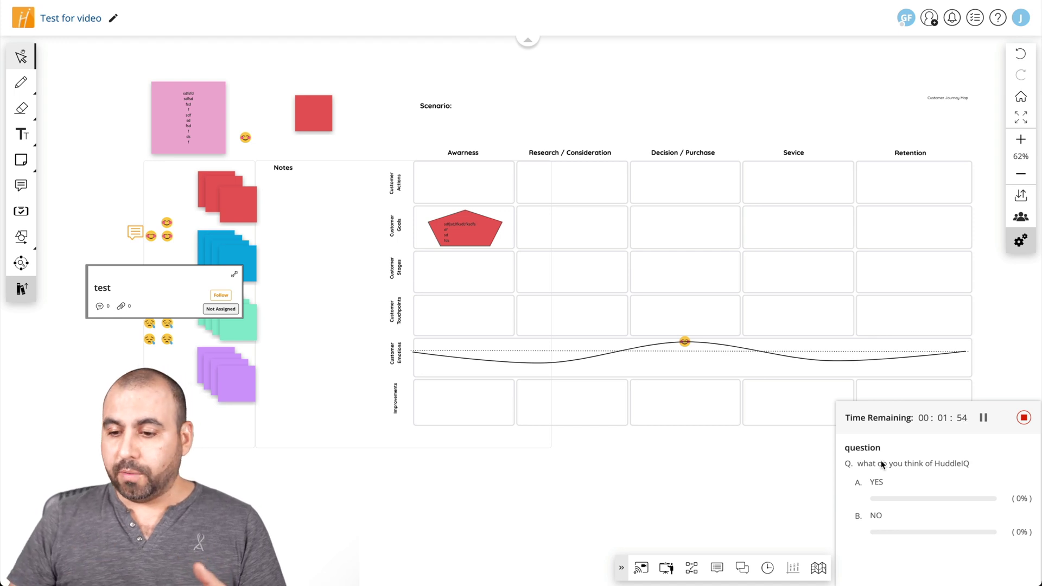
# Step: Stop the live 'question' poll before any votes and close its results panel
pyautogui.click(1025, 418)
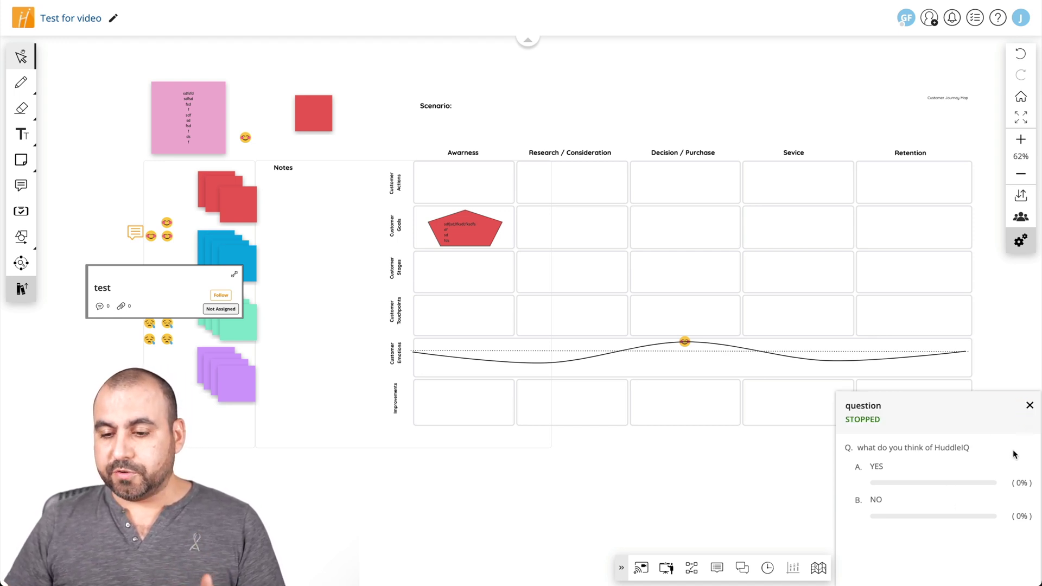
pyautogui.click(1025, 407)
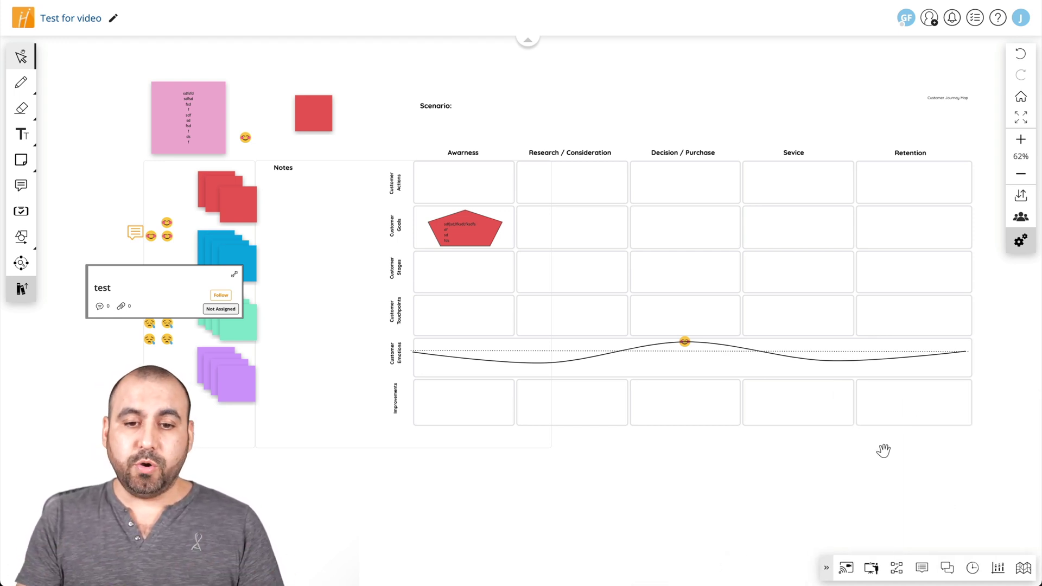